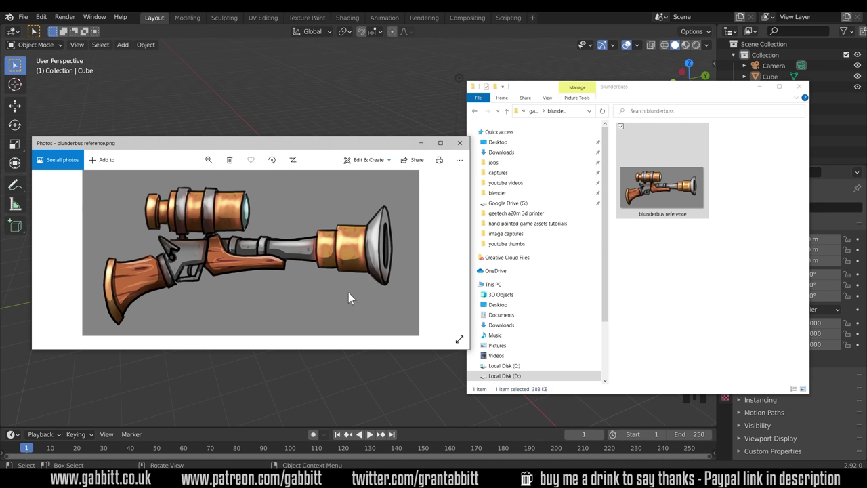
# Step: Bring the blunderbus reference image from the file folder into the 3D scene and close the folder window
pyautogui.click(420, 142)
pyautogui.moveTo(673, 194); pyautogui.dragTo(405, 141)
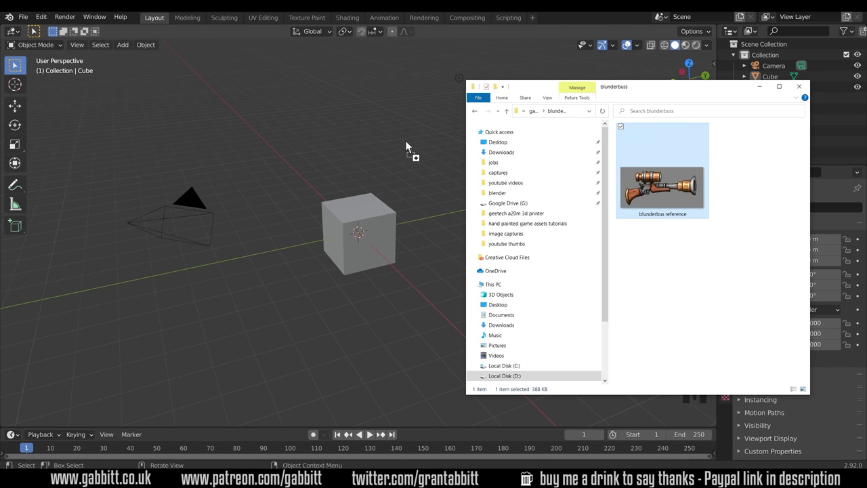
pyautogui.moveTo(320, 175); pyautogui.dragTo(321, 175)
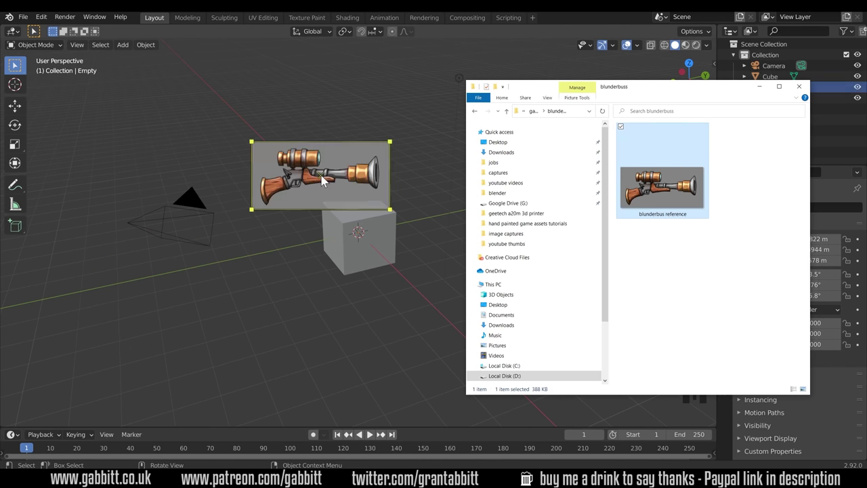
pyautogui.click(799, 86)
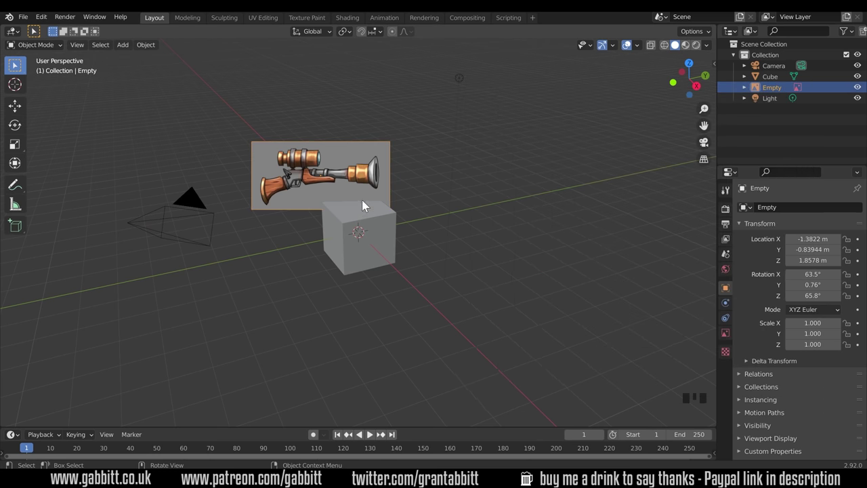
# Step: Clear the location and rotation of the blunderbus reference image so it lies at the world origin
pyautogui.click(350, 179)
pyautogui.moveTo(245, 178); pyautogui.dragTo(344, 196, button='middle')
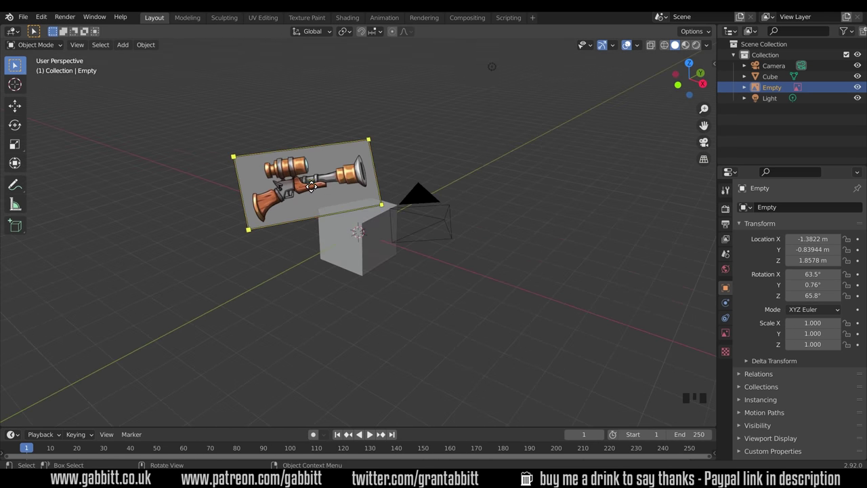
pyautogui.hotkey('alt', 'g')
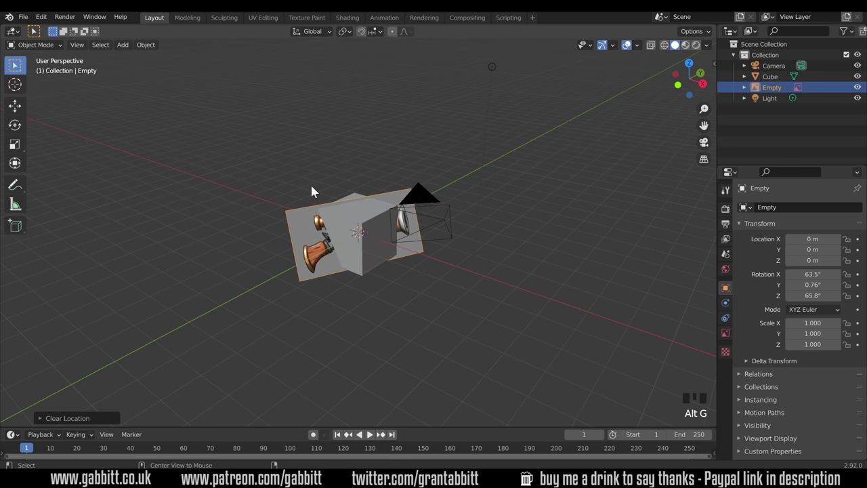
pyautogui.hotkey('alt', 'r')
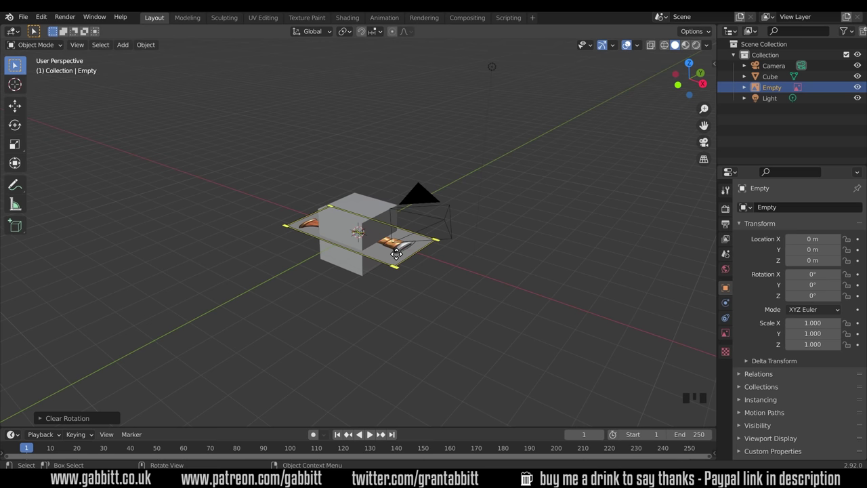
# Step: Rotate the reference image 90° about the global X axis so that it stands upright
pyautogui.write('rx')
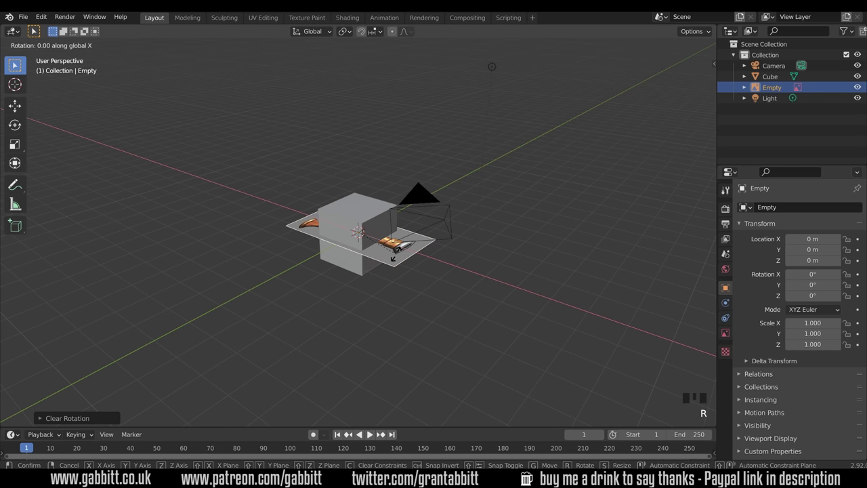
pyautogui.write('90')
pyautogui.press('Return')
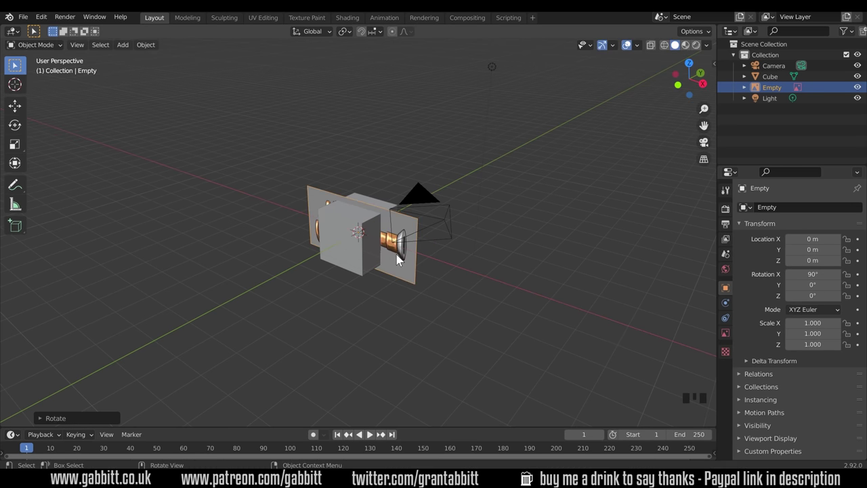
# Step: Switch the viewport to wireframe shading so the gun image can be seen through the cube
pyautogui.click(666, 45)
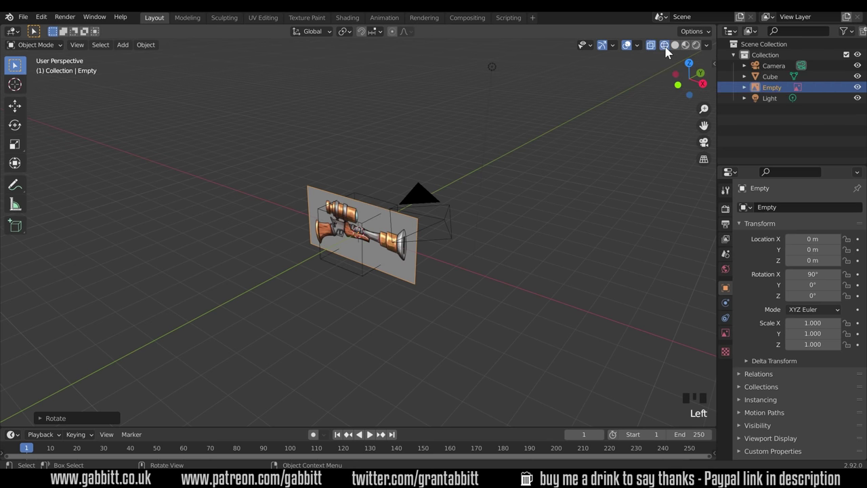
pyautogui.moveTo(502, 244); pyautogui.dragTo(476, 292, button='middle')
pyautogui.scroll(6, 397, 293)
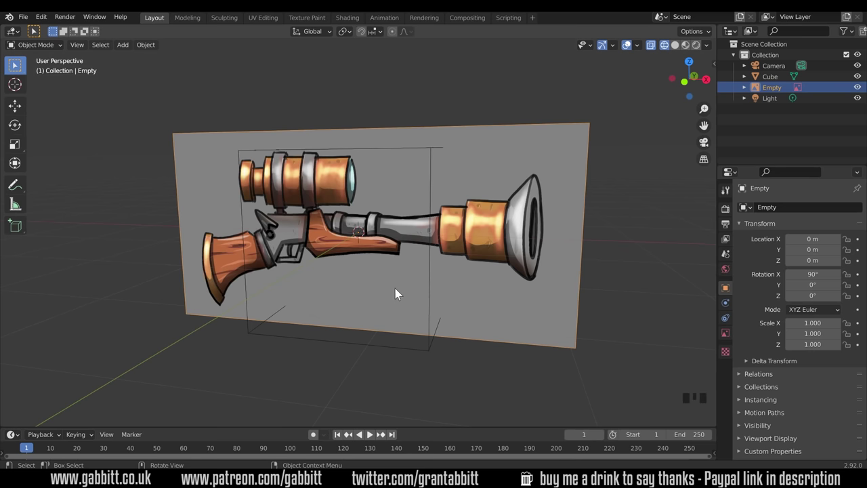
pyautogui.moveTo(367, 291); pyautogui.dragTo(386, 283, button='middle')
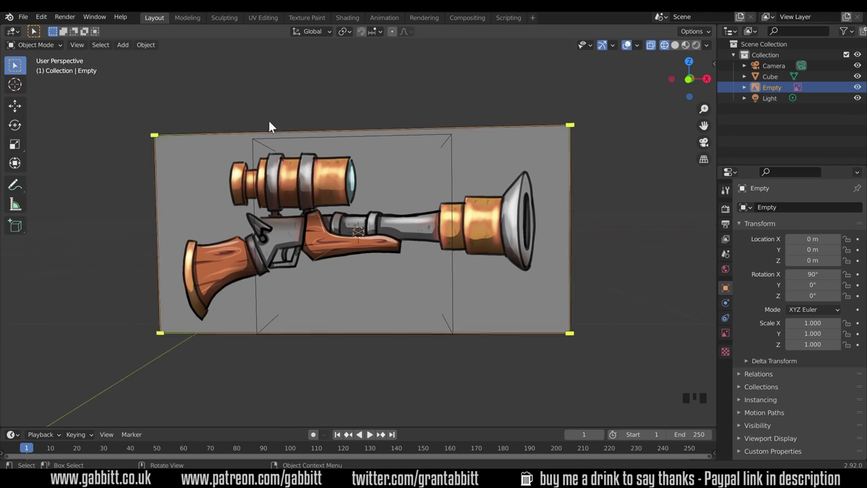
# Step: In front view, scale the cube to about 0.286, move it to about X -0.40 m, Z -0.07 m over the wooden fore-stock, and enter Edit Mode
pyautogui.click(454, 163)
pyautogui.press('KP_1')
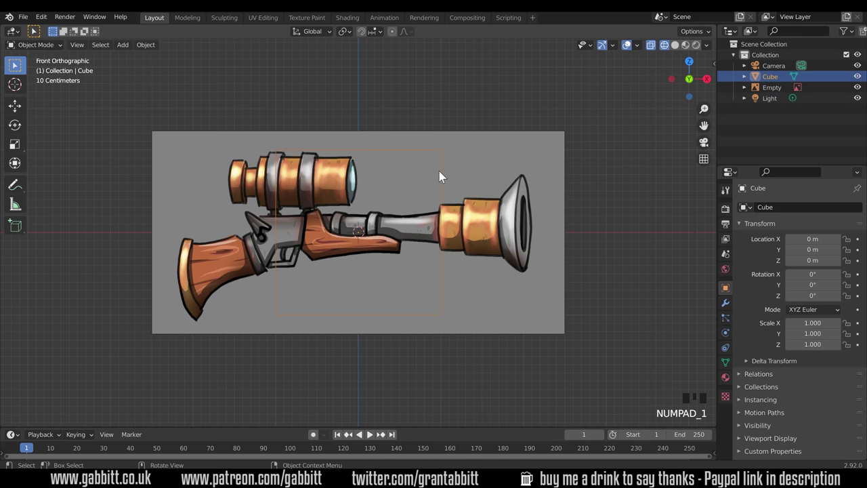
pyautogui.press('s')
pyautogui.click(386, 235)
pyautogui.press('g')
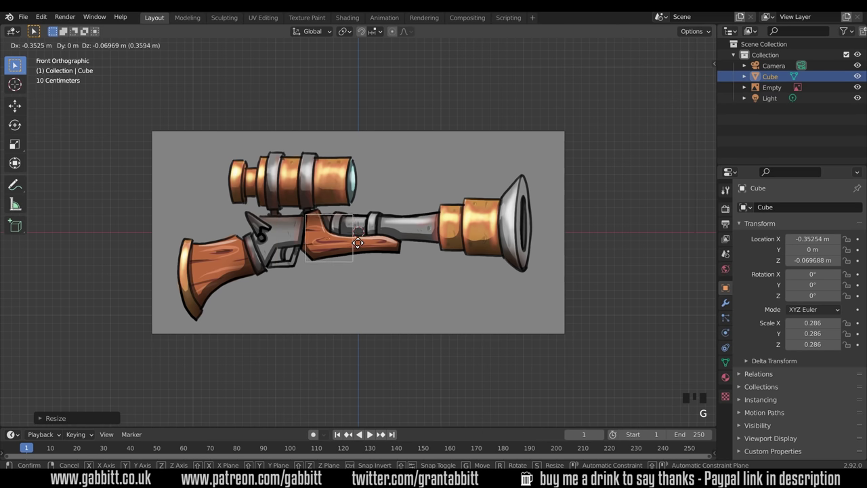
pyautogui.click(355, 243)
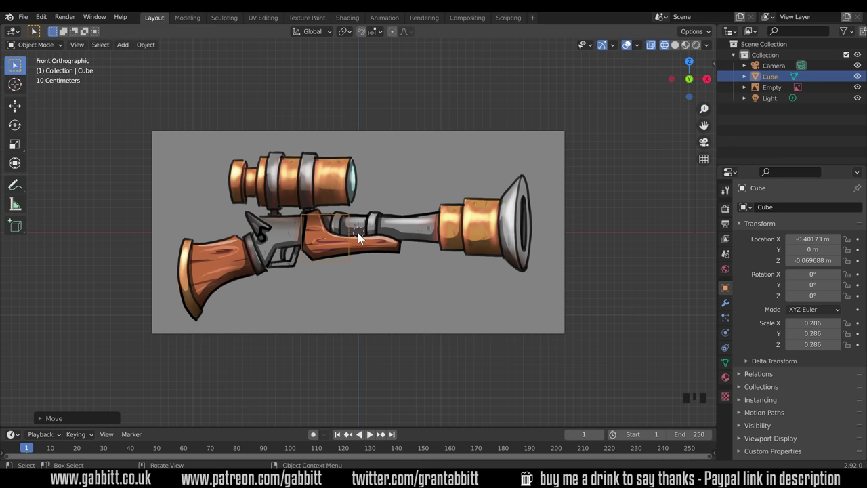
pyautogui.press('Tab')
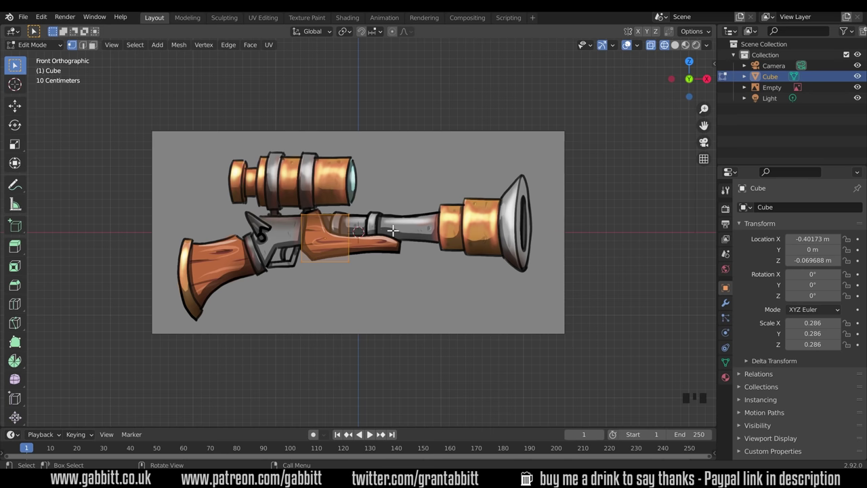
# Step: Try moving only one upper-right corner vertex of the cube onto the fore-stock, inspect it at an angle, and undo the move
pyautogui.click(348, 214)
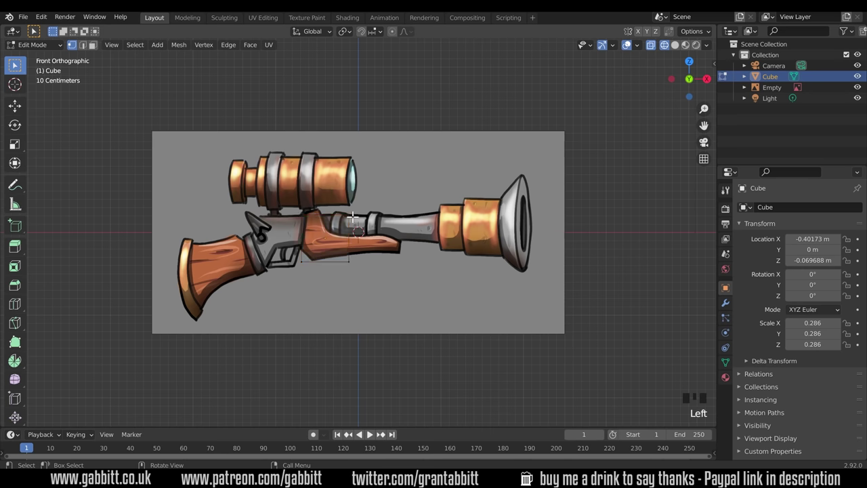
pyautogui.click(363, 214)
pyautogui.press('g')
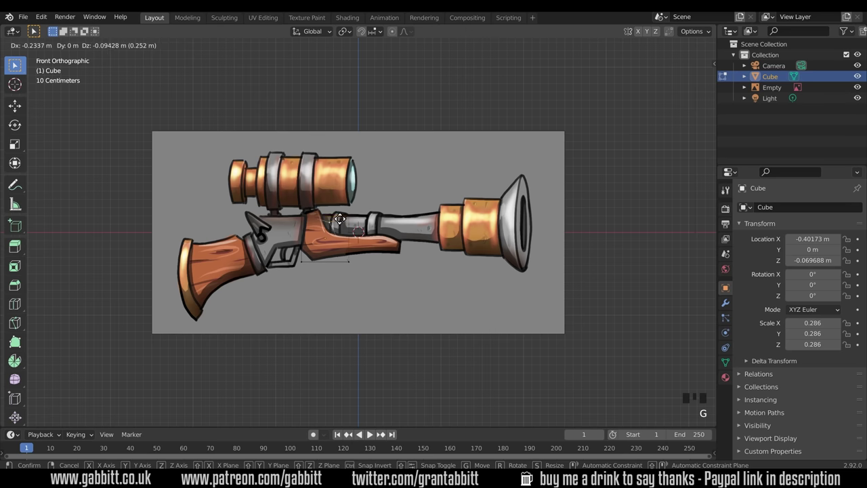
pyautogui.click(332, 218)
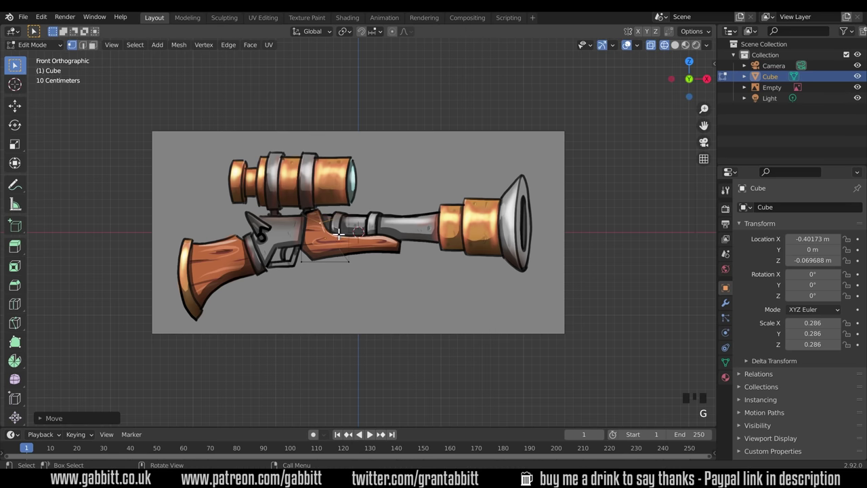
pyautogui.moveTo(335, 230); pyautogui.dragTo(333, 294, button='middle')
pyautogui.hotkey('ctrl', 'z')
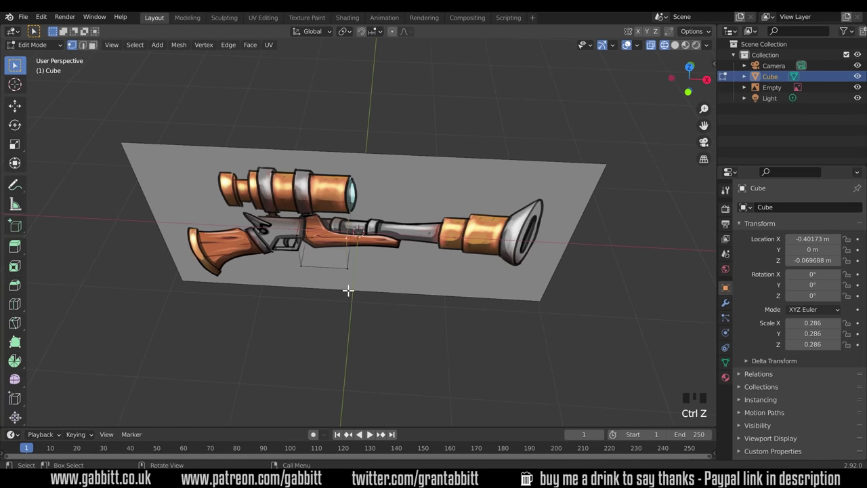
pyautogui.press('KP_1')
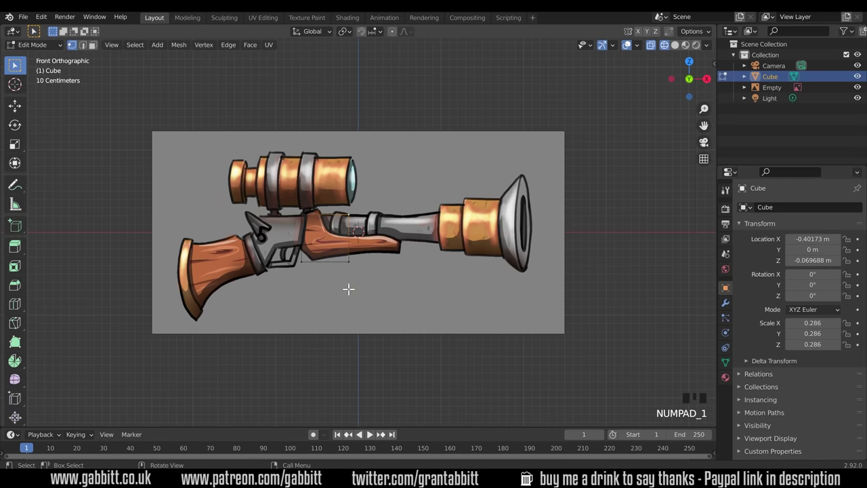
# Step: Compare area selection of the cube's right corner vertices in wireframe and in solid shading, and return to wireframe
pyautogui.moveTo(339, 191); pyautogui.dragTo(376, 239)
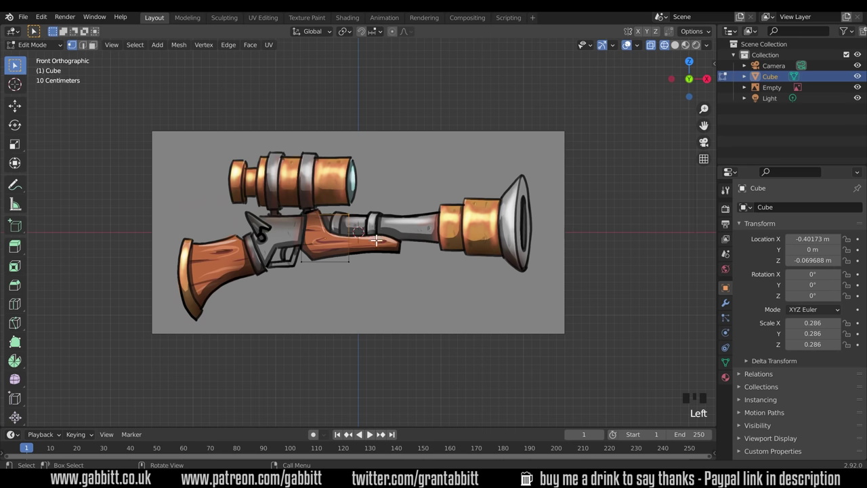
pyautogui.moveTo(376, 239); pyautogui.dragTo(369, 281, button='middle')
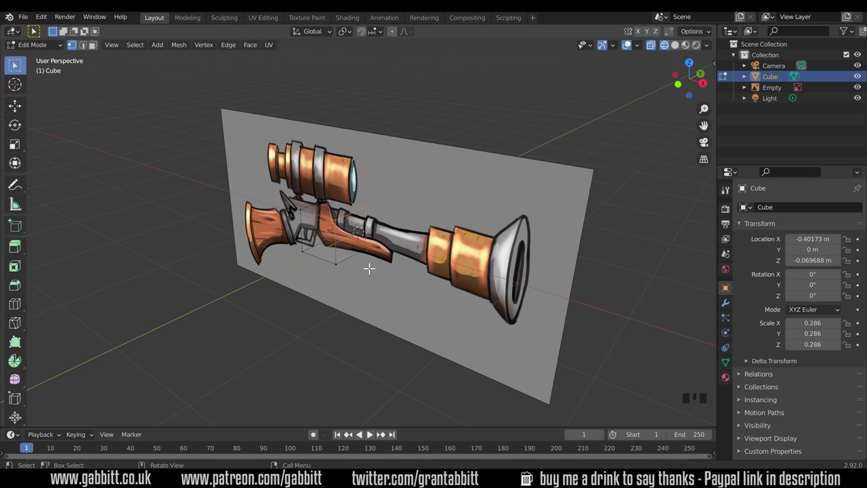
pyautogui.click(651, 46)
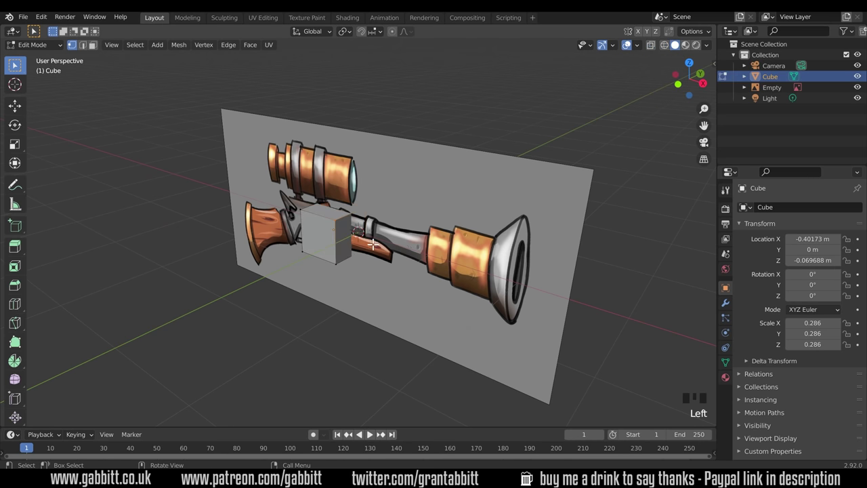
pyautogui.press('KP_1')
pyautogui.click(381, 288)
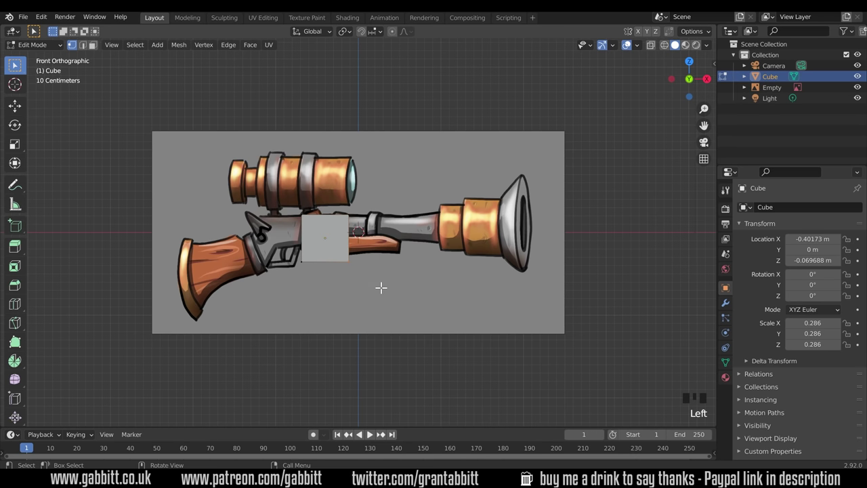
pyautogui.moveTo(428, 278); pyautogui.dragTo(393, 259, button='middle')
pyautogui.press('KP_1')
pyautogui.click(650, 45)
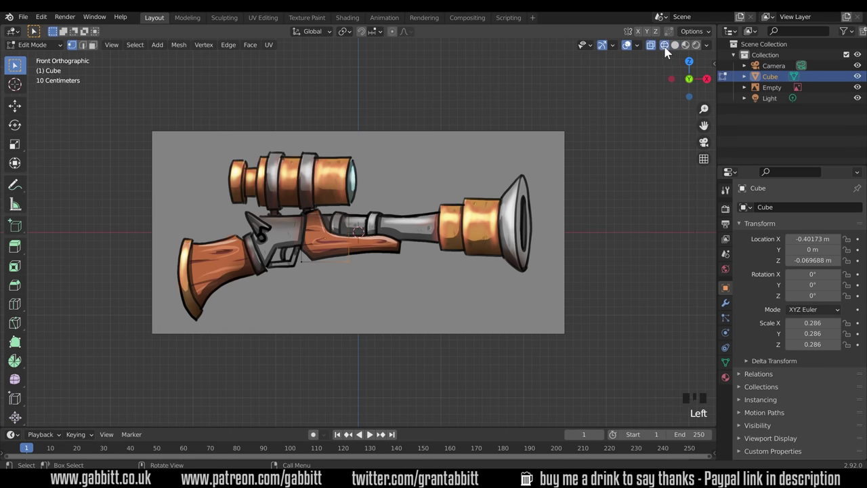
# Step: Select both lower-right corner vertices of the cube and move them onto the fore-stock's lower edge in front view
pyautogui.moveTo(322, 243); pyautogui.dragTo(382, 281)
pyautogui.moveTo(382, 280)
pyautogui.mouseDown(button='middle')
pyautogui.moveTo(263, 294)
pyautogui.moveTo(389, 294)
pyautogui.mouseUp(button='middle')
pyautogui.press('KP_1')
pyautogui.scroll(5, 353, 276)
pyautogui.press('g')
pyautogui.click(338, 287)
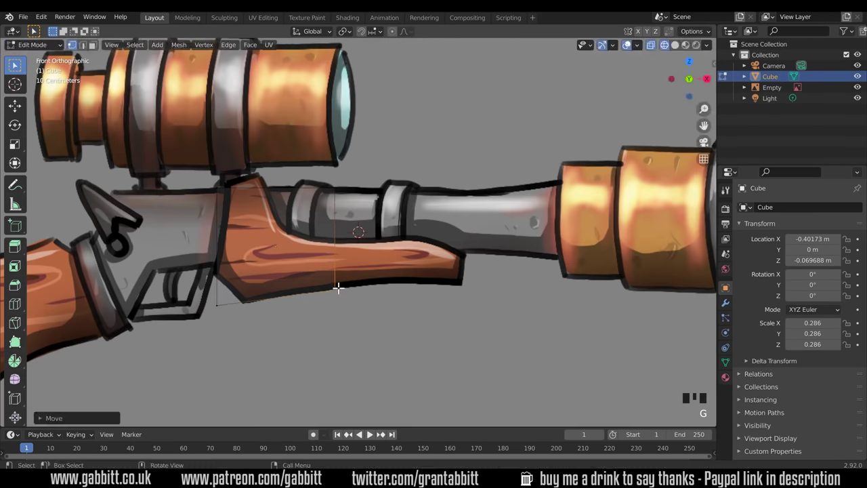
# Step: Move the cube's lower-left vertices to the fore-stock's bottom corner and its upper-right vertices to the stock's top tip
pyautogui.click(221, 303)
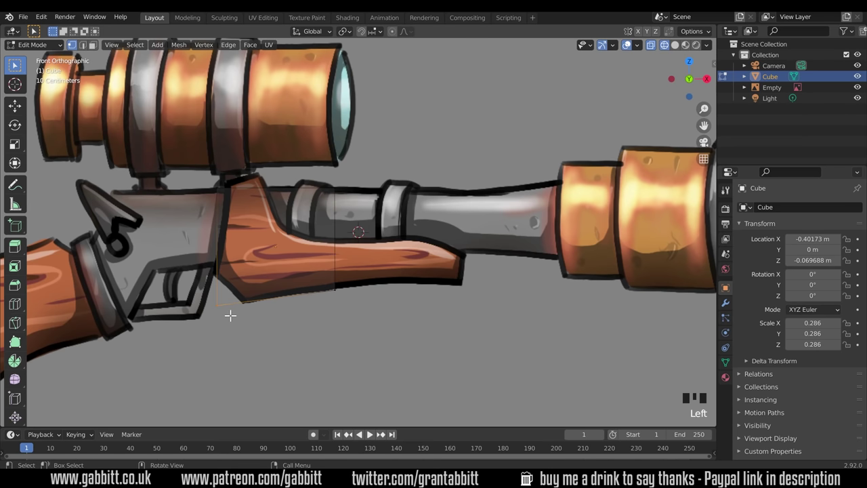
pyautogui.press('g')
pyautogui.click(254, 311)
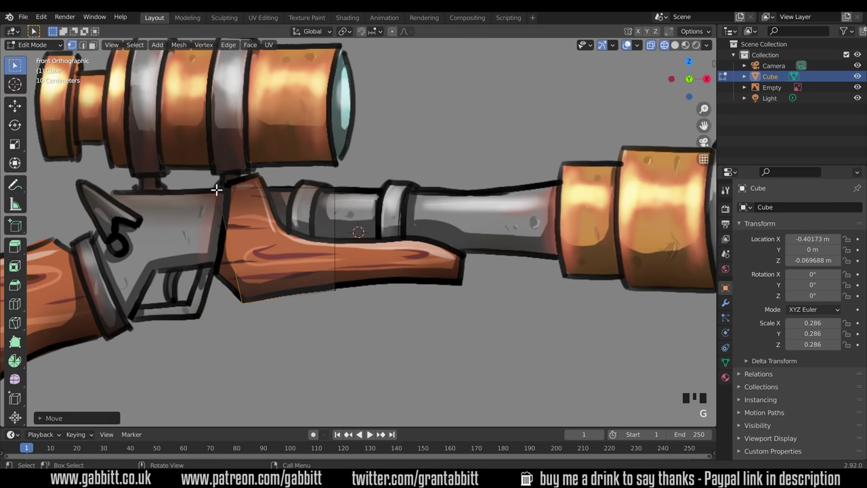
pyautogui.click(334, 192)
pyautogui.press('g')
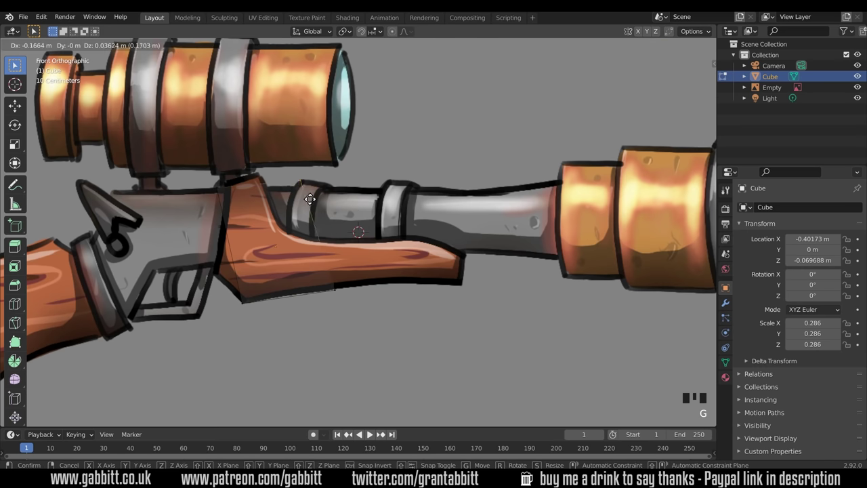
pyautogui.click(285, 203)
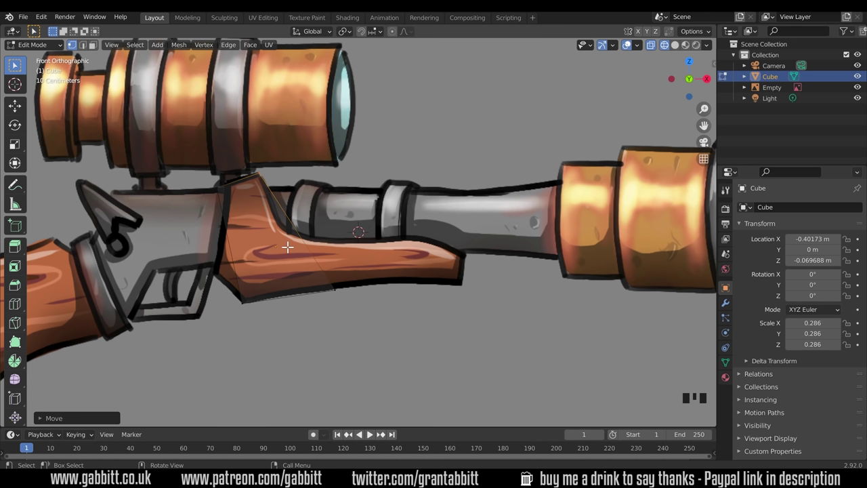
# Step: Add a loop cut across the middle of the block, level with the inner bend of the fore-stock
pyautogui.press('ctrl')
pyautogui.hotkey('ctrl', 'r')
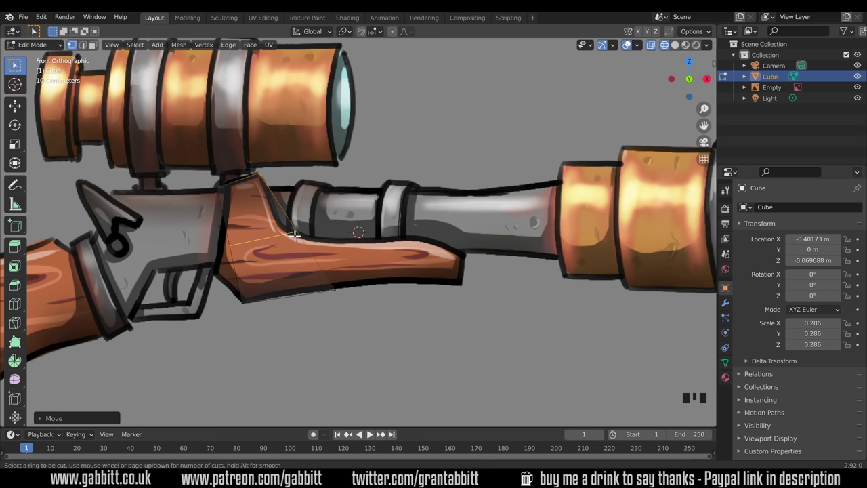
pyautogui.click(296, 235)
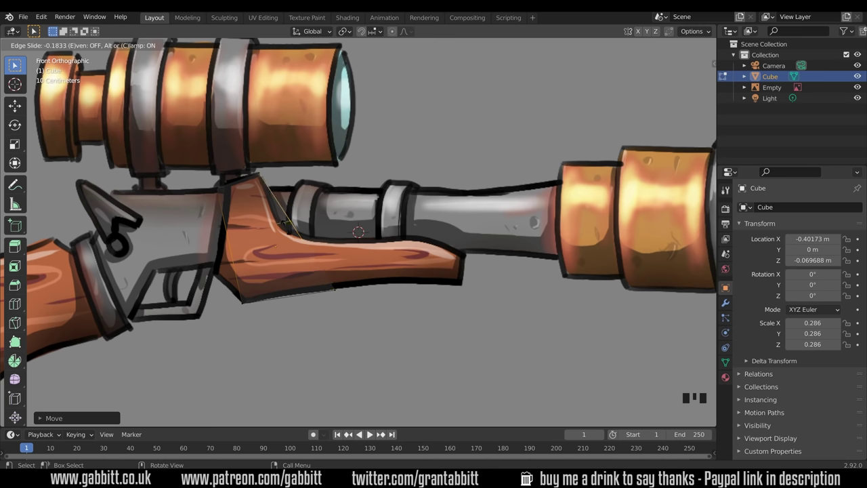
pyautogui.click(288, 239)
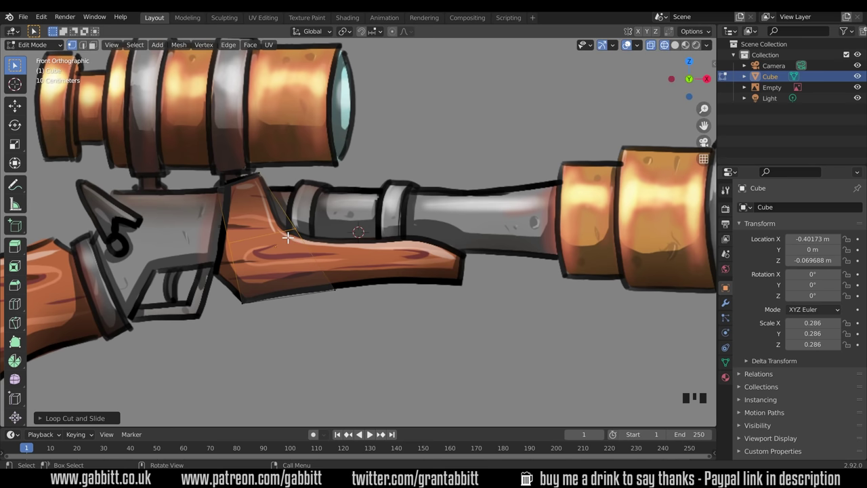
# Step: Move the loop cut's left and right vertices and the block's upper-left corner vertices onto the fore-stock's outline
pyautogui.moveTo(410, 258)
pyautogui.mouseDown(button='middle')
pyautogui.moveTo(339, 284)
pyautogui.moveTo(251, 285)
pyautogui.moveTo(359, 284)
pyautogui.moveTo(424, 257)
pyautogui.moveTo(419, 264)
pyautogui.mouseUp(button='middle')
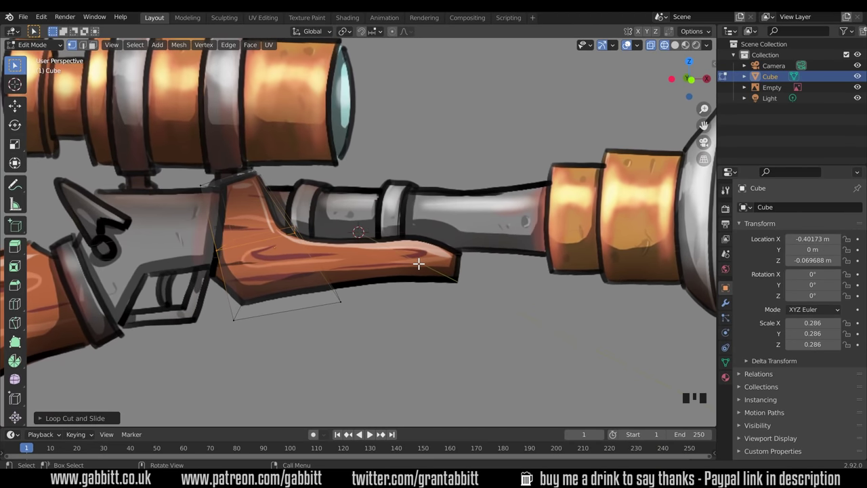
pyautogui.press('KP_1')
pyautogui.moveTo(219, 229); pyautogui.dragTo(248, 253)
pyautogui.press('g')
pyautogui.click(228, 187)
pyautogui.moveTo(200, 180); pyautogui.dragTo(233, 196)
pyautogui.press('g')
pyautogui.click(236, 195)
pyautogui.press('g')
pyautogui.click(293, 233)
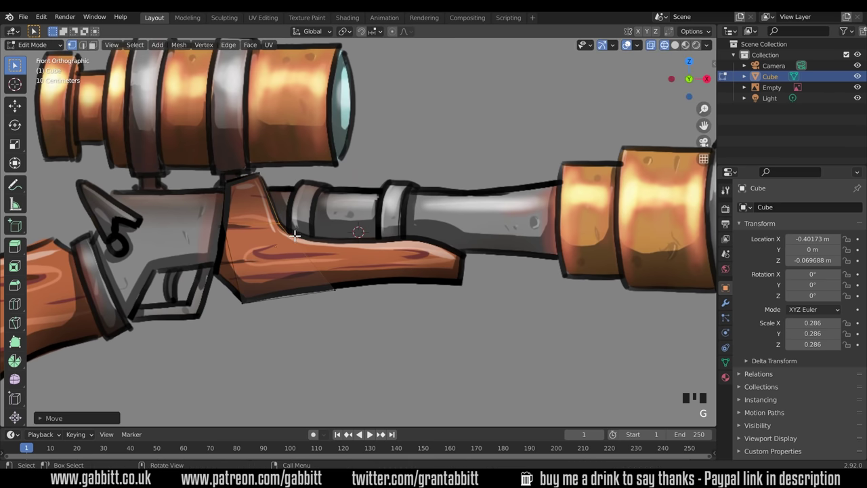
# Step: Add a second loop cut across the lower section of the block, between the existing cut and the bottom edge
pyautogui.hotkey('ctrl', 'r')
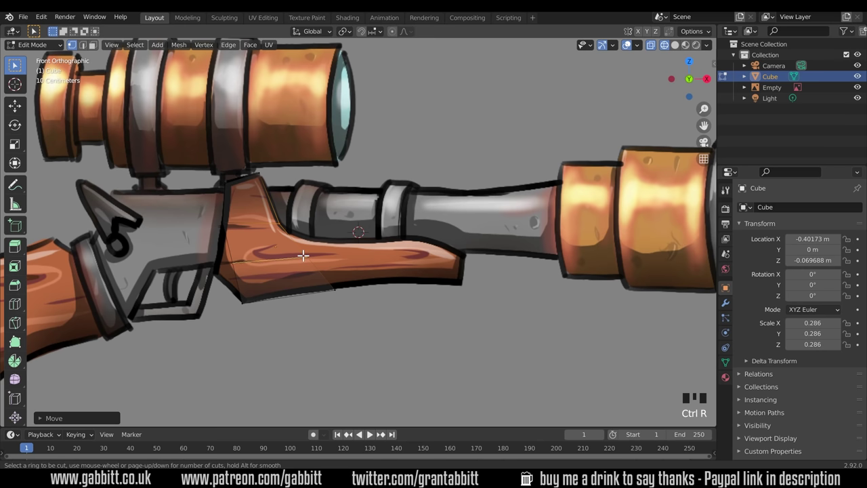
pyautogui.click(303, 255)
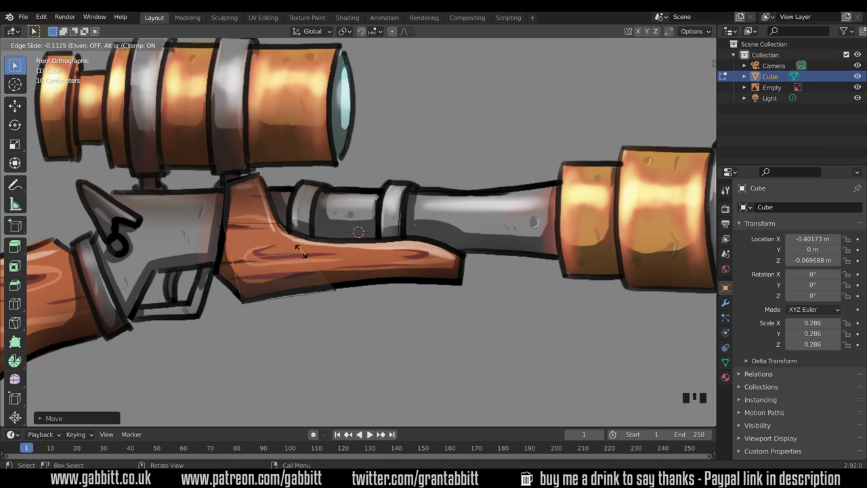
pyautogui.click(305, 252)
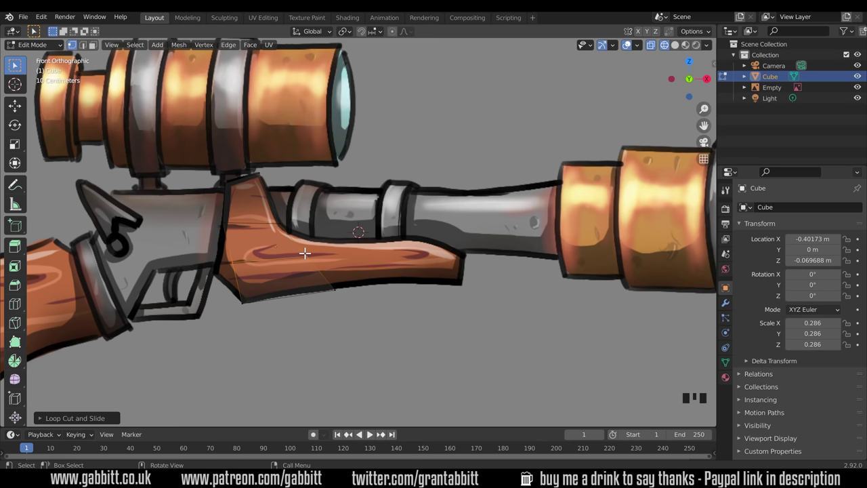
# Step: Move the new cut's left and right vertices and the upper cut's right vertices onto the fore-stock's outline around the inner bend
pyautogui.click(232, 274)
pyautogui.press('g')
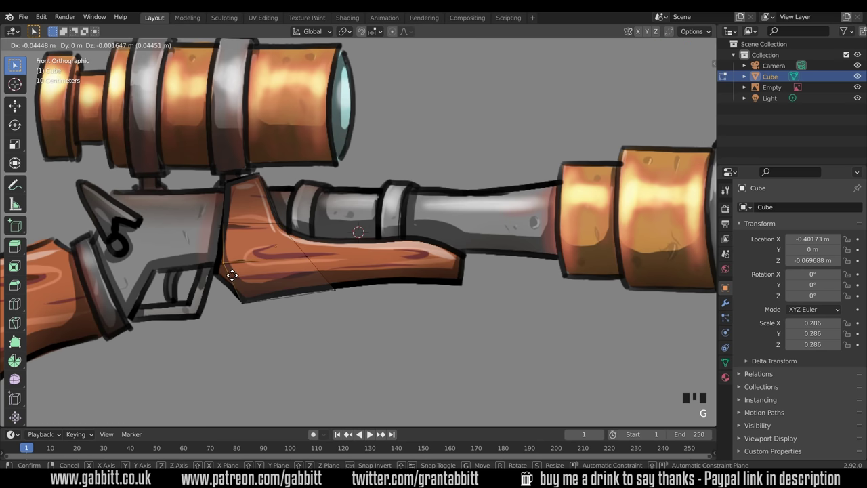
pyautogui.rightClick(224, 279)
pyautogui.press('g')
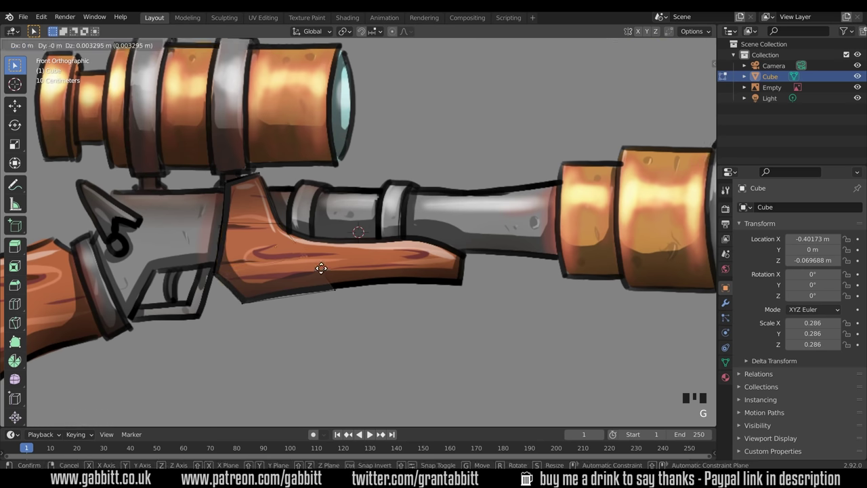
pyautogui.click(314, 252)
pyautogui.click(278, 221)
pyautogui.press('g')
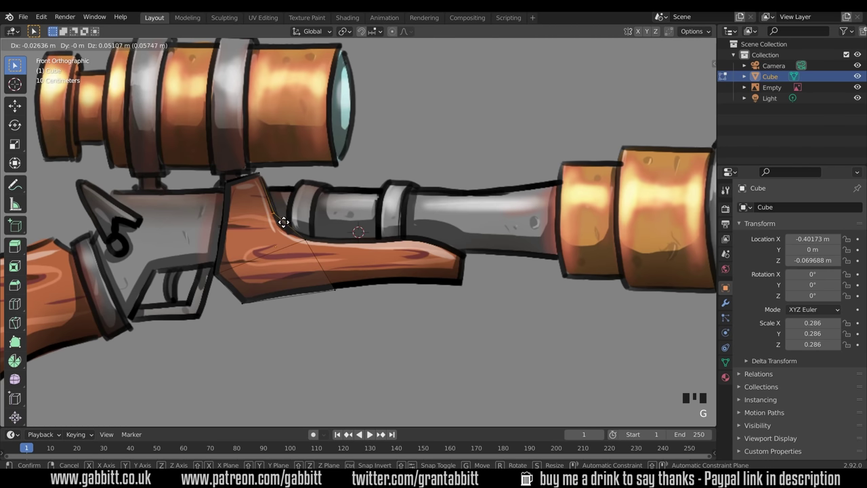
pyautogui.click(298, 245)
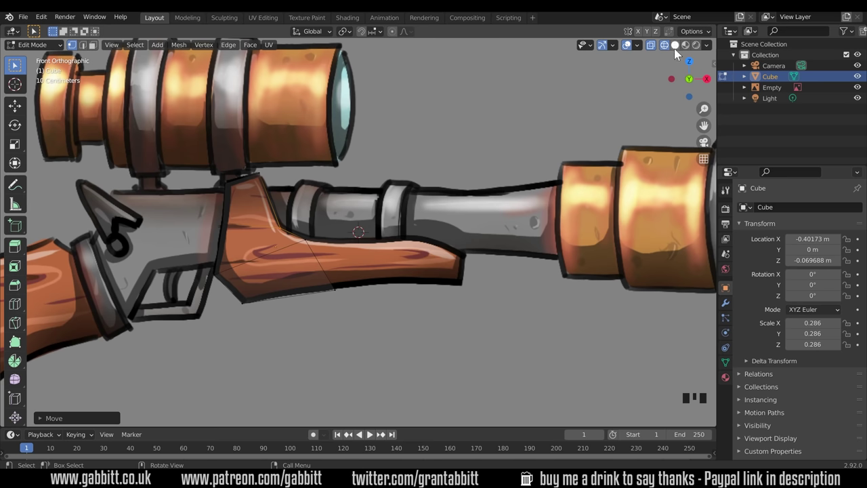
# Step: Extrude the block's lower front face forward in front view and move the new end down onto the fore-stock
pyautogui.click(675, 45)
pyautogui.moveTo(486, 255); pyautogui.dragTo(344, 244, button='middle')
pyautogui.scroll(-4, 402, 271)
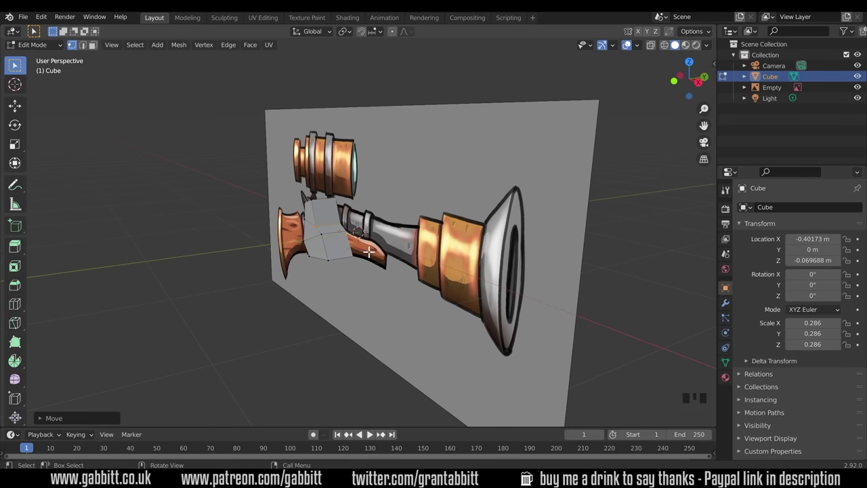
pyautogui.press('3')
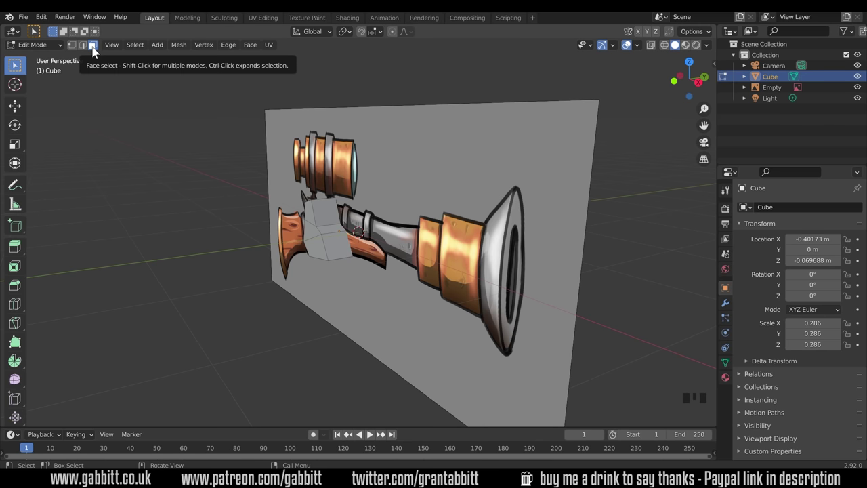
pyautogui.click(333, 242)
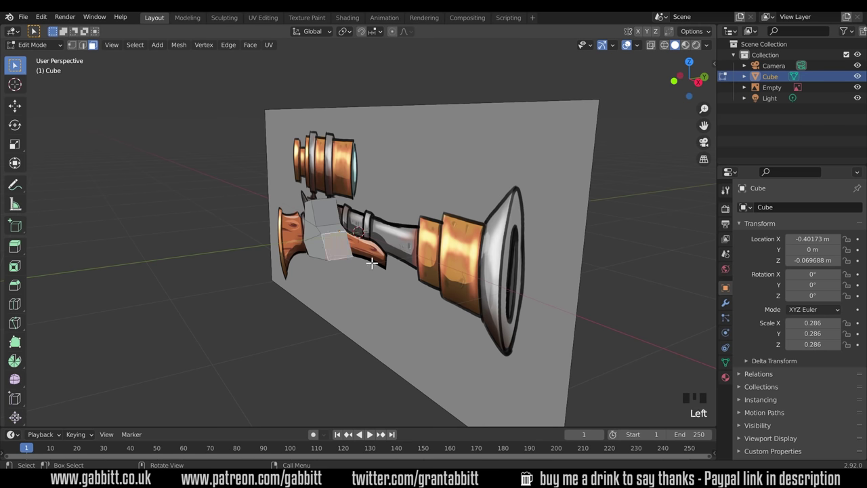
pyautogui.press('KP_1')
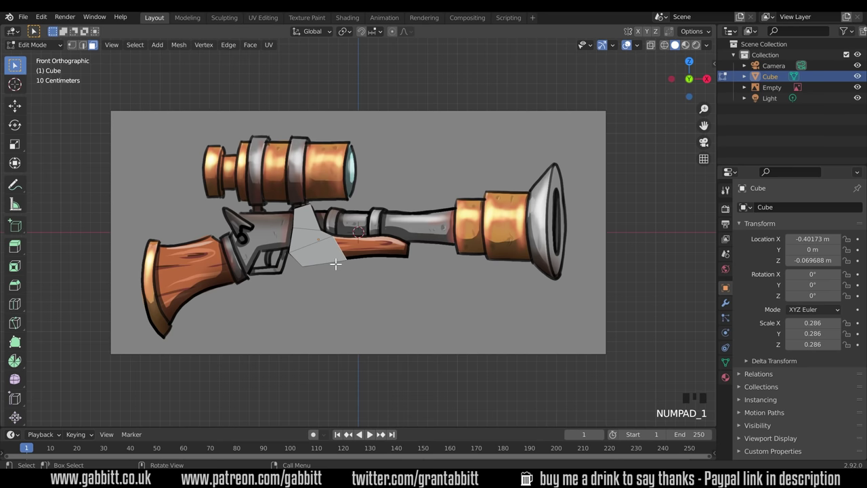
pyautogui.scroll(4, 335, 264)
pyautogui.press('e')
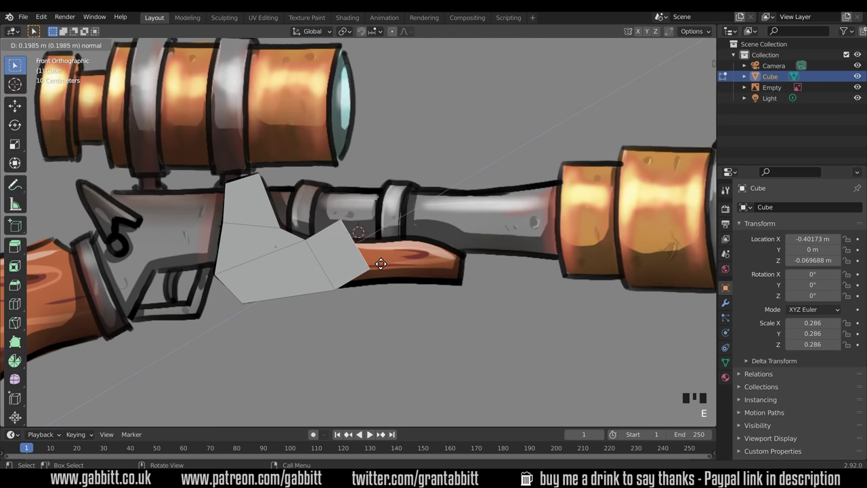
pyautogui.click(402, 262)
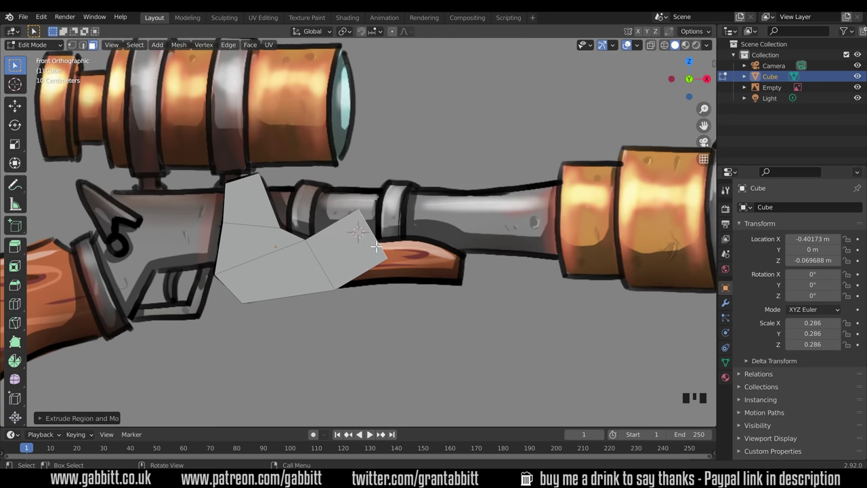
pyautogui.press('g')
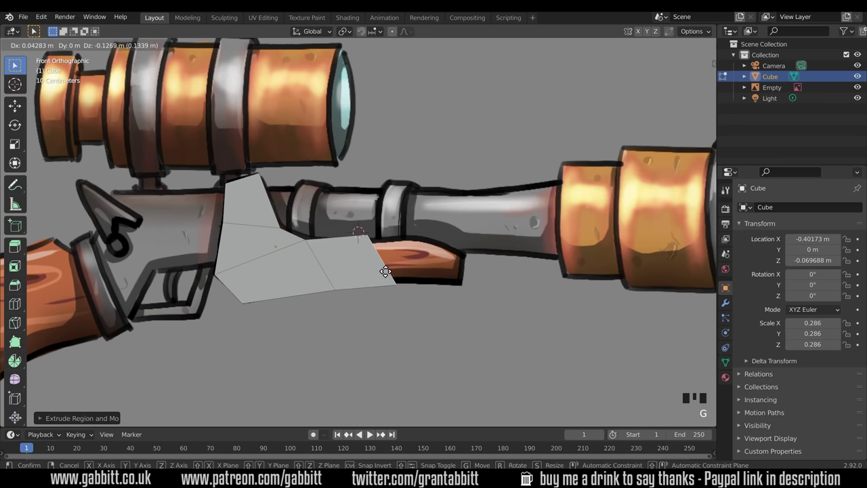
pyautogui.click(384, 271)
# Step: Extrude the end face two more times along the fore-stock, lowering each new section until it reaches the stock's front tip
pyautogui.press('e')
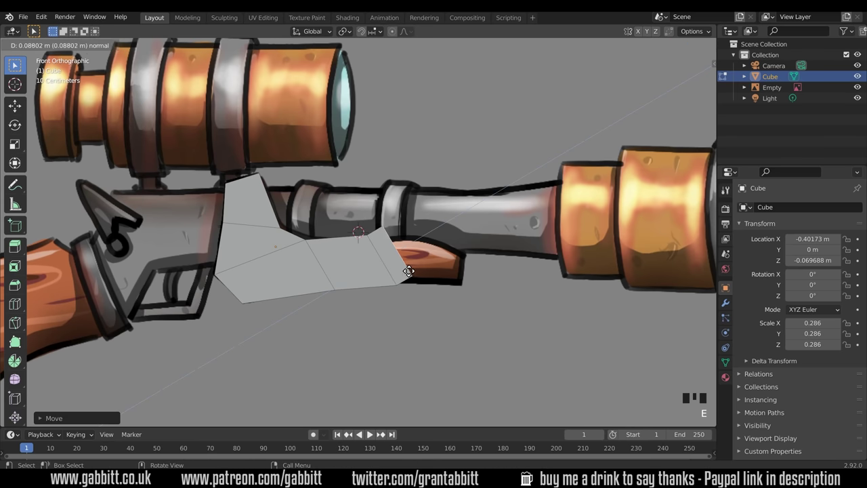
pyautogui.click(428, 270)
pyautogui.press('g')
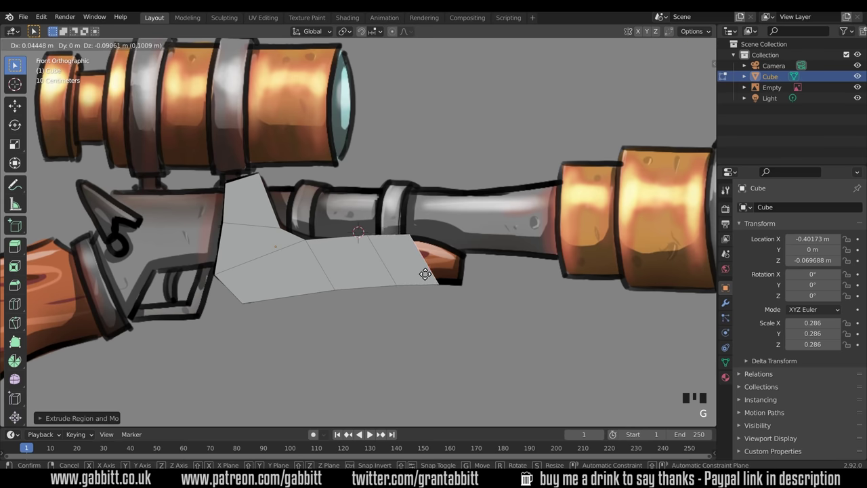
pyautogui.click(422, 271)
pyautogui.press('e')
pyautogui.click(453, 271)
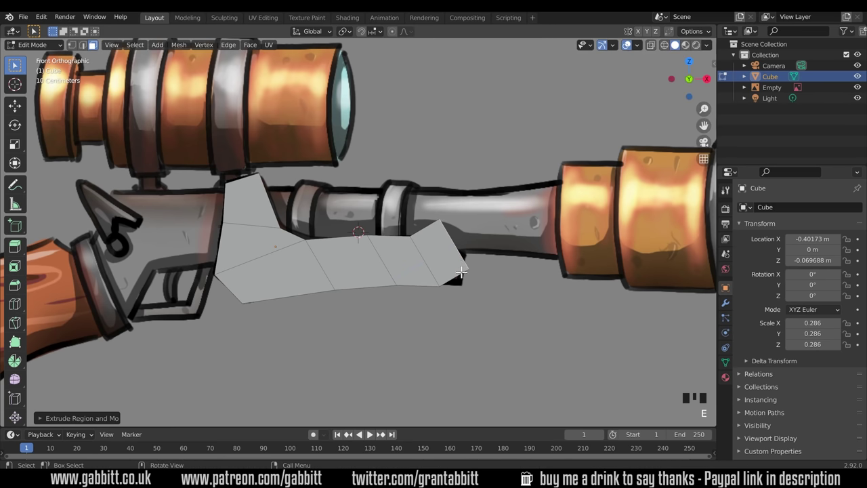
pyautogui.press('g')
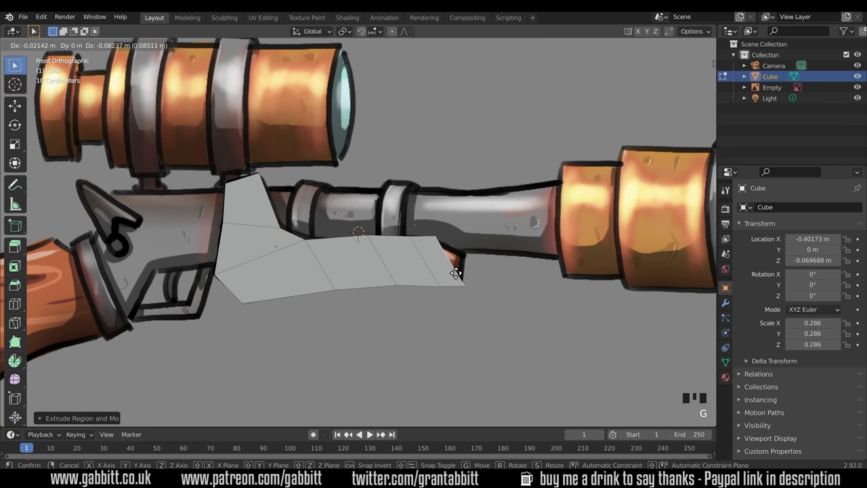
pyautogui.click(456, 271)
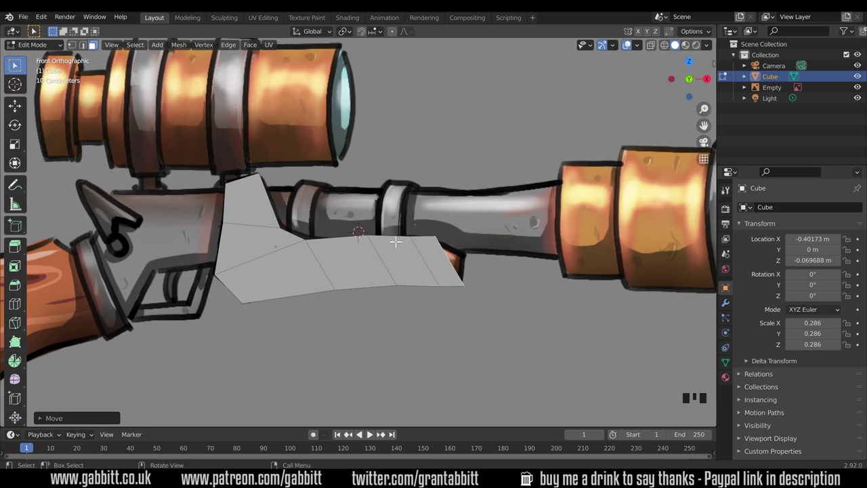
# Step: In wireframe vertex selection, move the end face's upper vertices onto the upper corner of the fore-stock's front tip
pyautogui.click(664, 46)
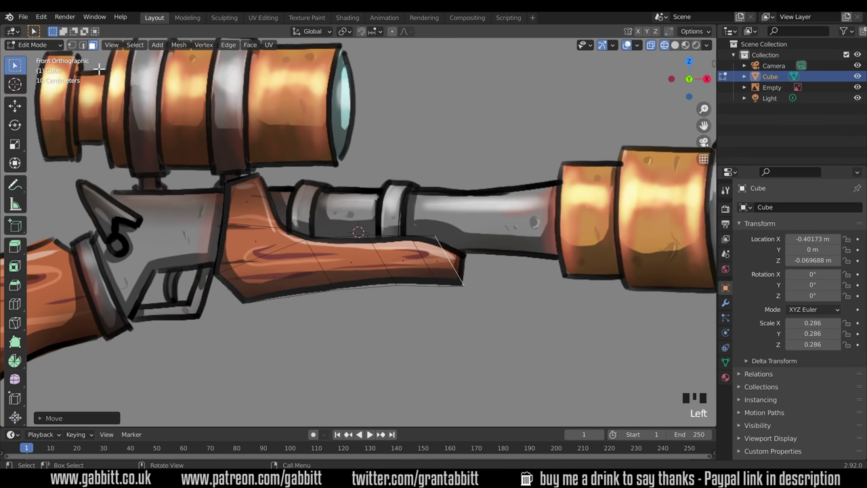
pyautogui.click(72, 44)
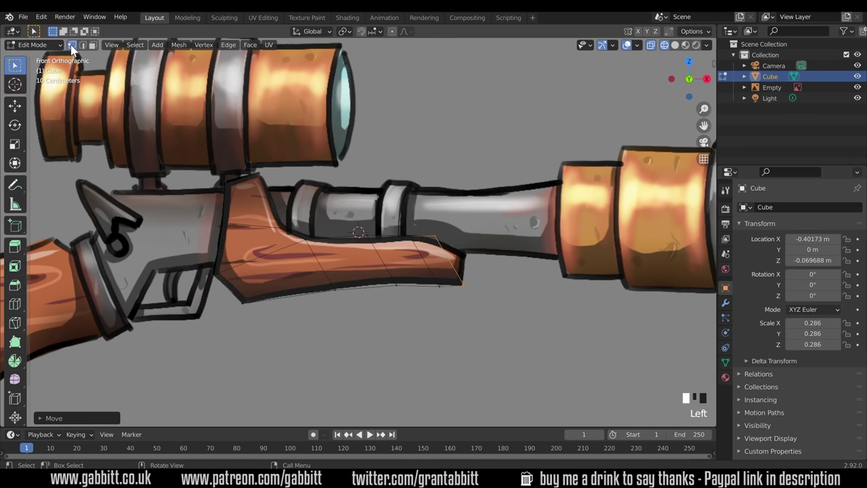
pyautogui.click(433, 228)
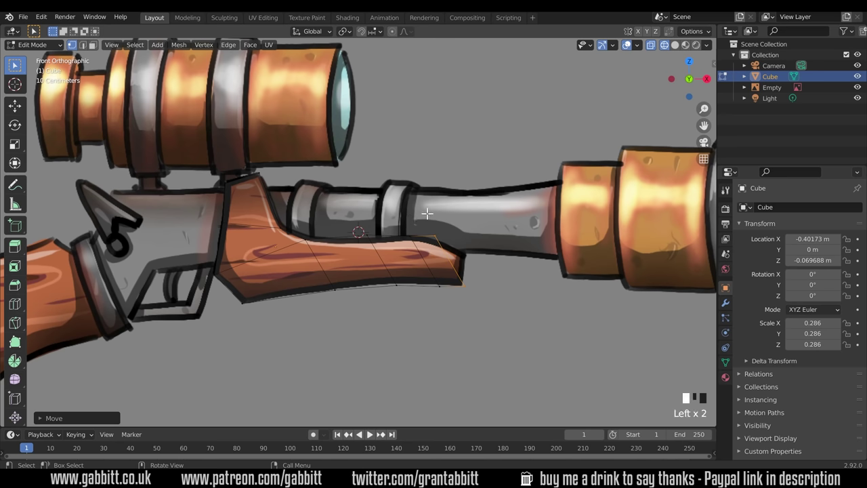
pyautogui.press('g')
pyautogui.click(468, 269)
# Step: Move the lower and upper vertices of the two middle cross-sections onto the fore-stock's outline so both edges stand upright
pyautogui.press('g')
pyautogui.click(416, 272)
pyautogui.click(373, 285)
pyautogui.moveTo(404, 227); pyautogui.dragTo(419, 250)
pyautogui.press('g')
pyautogui.click(416, 248)
pyautogui.press('g')
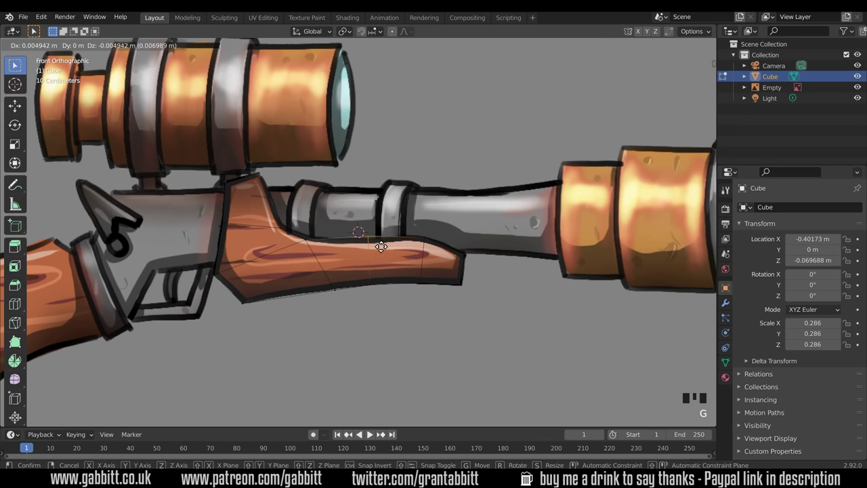
pyautogui.click(377, 246)
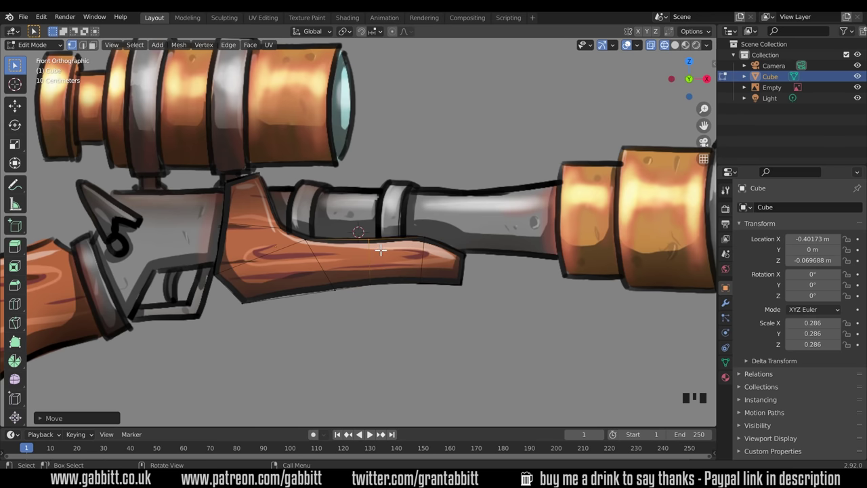
# Step: Move the lower vertices of the cross-section nearest the inner bend back along the bottom edge to make it vertical
pyautogui.click(351, 299)
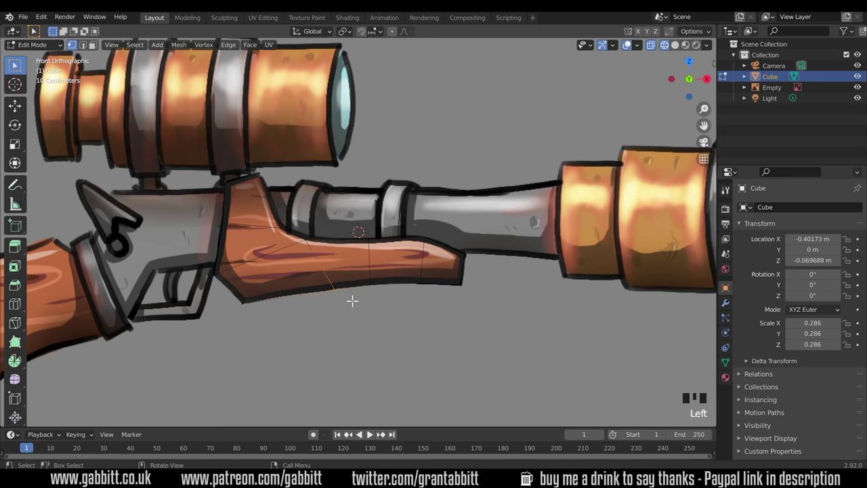
pyautogui.press('g')
pyautogui.click(326, 302)
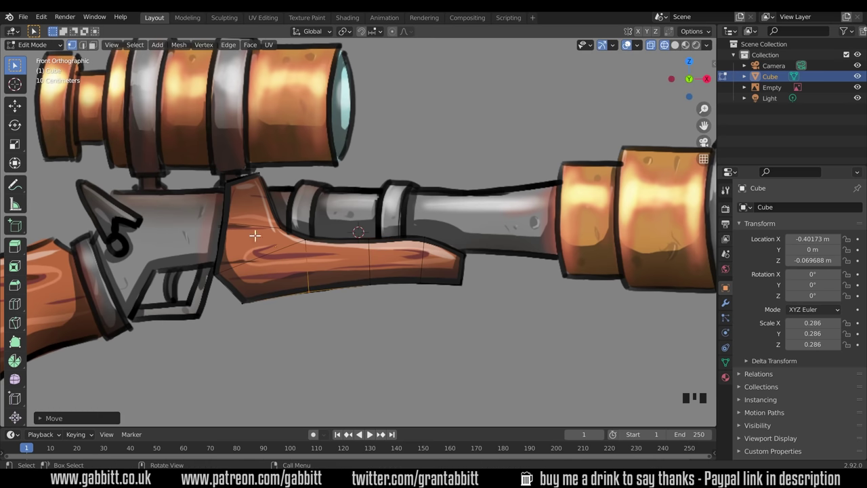
# Step: Return to solid shading and narrow the whole fore-stock mesh by scaling it along the Y axis to about 0.8
pyautogui.moveTo(487, 295); pyautogui.dragTo(447, 307, button='middle')
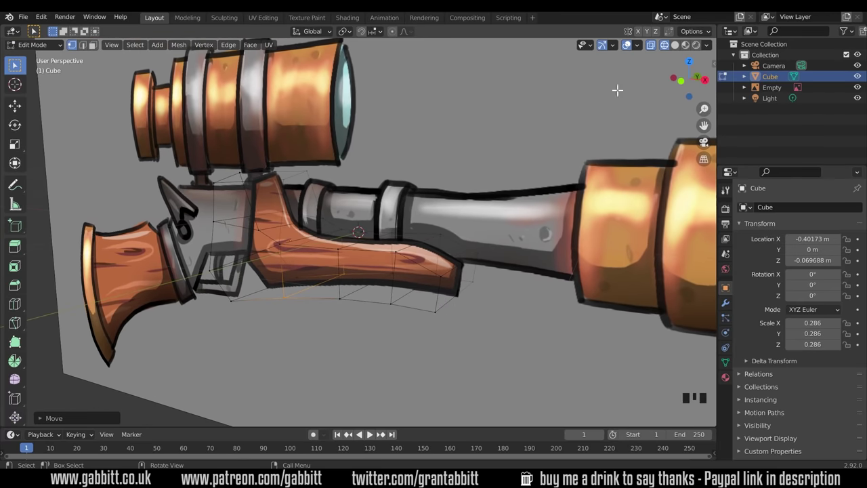
pyautogui.click(675, 46)
pyautogui.scroll(-5, 472, 246)
pyautogui.moveTo(524, 261)
pyautogui.mouseDown(button='middle')
pyautogui.moveTo(424, 287)
pyautogui.moveTo(492, 287)
pyautogui.moveTo(485, 295)
pyautogui.mouseUp(button='middle')
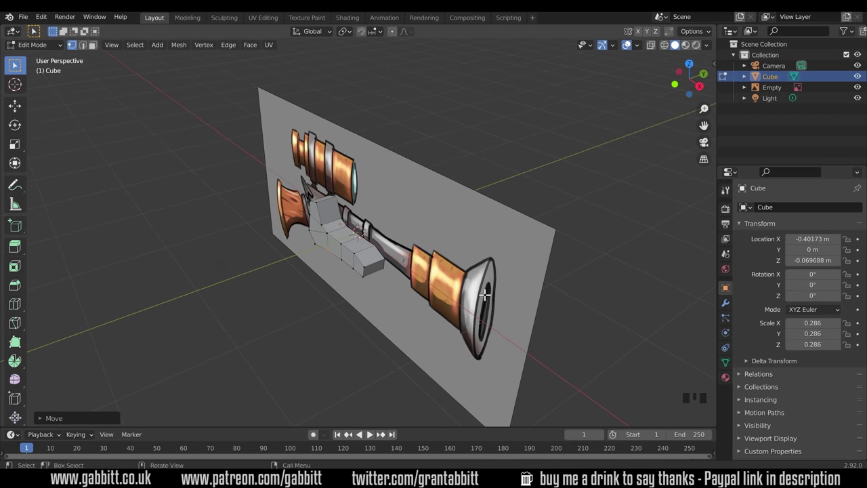
pyautogui.press('KP_1')
pyautogui.moveTo(589, 246)
pyautogui.mouseDown(button='middle')
pyautogui.moveTo(533, 273)
pyautogui.moveTo(577, 234)
pyautogui.mouseUp(button='middle')
pyautogui.press('s')
pyautogui.press('y')
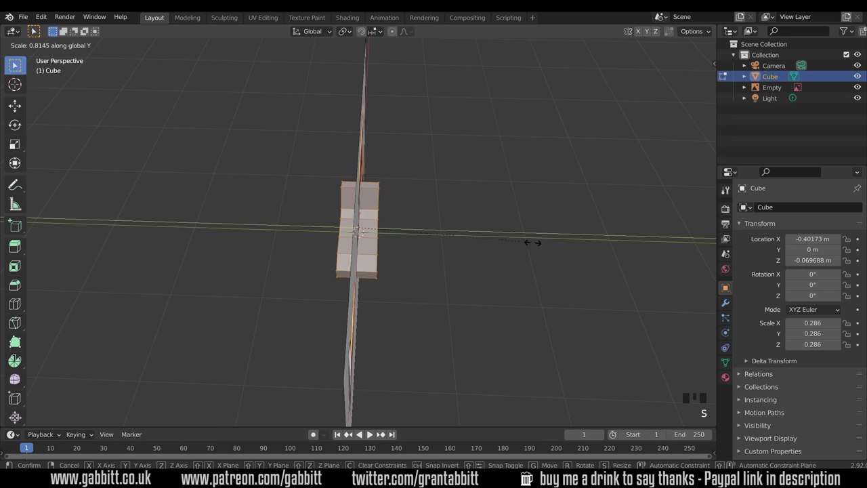
pyautogui.click(522, 245)
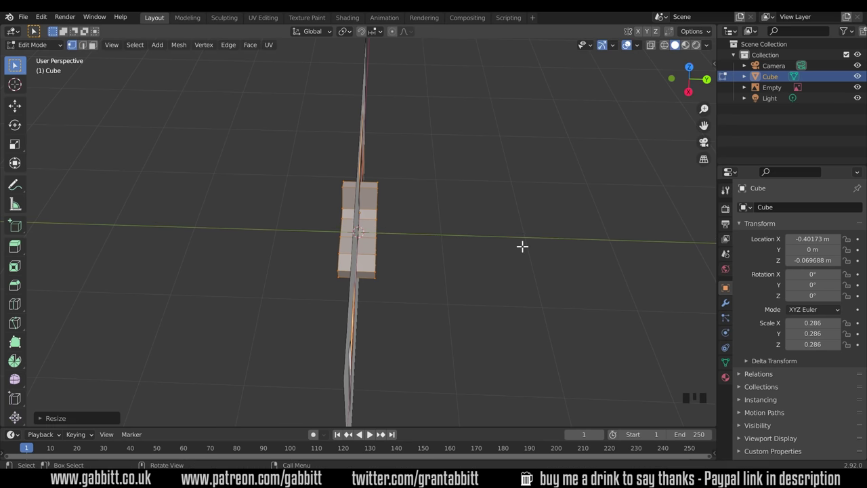
pyautogui.moveTo(416, 273); pyautogui.dragTo(213, 245, button='middle')
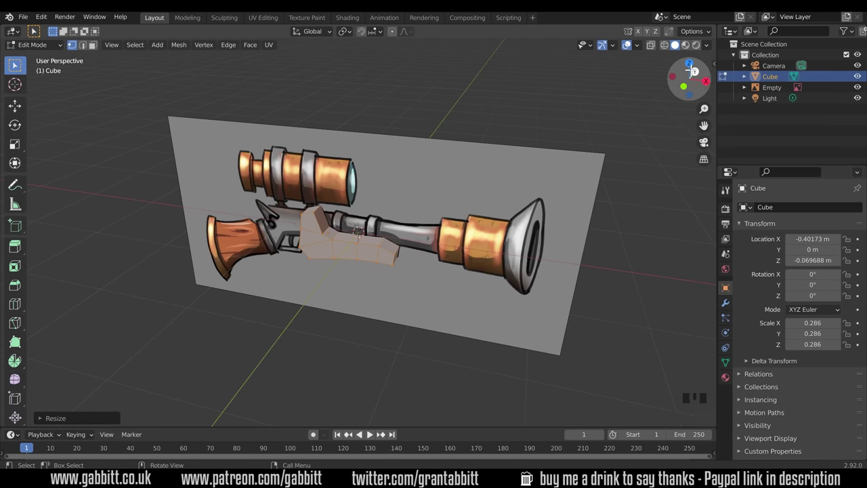
pyautogui.moveTo(603, 236); pyautogui.dragTo(513, 262, button='middle')
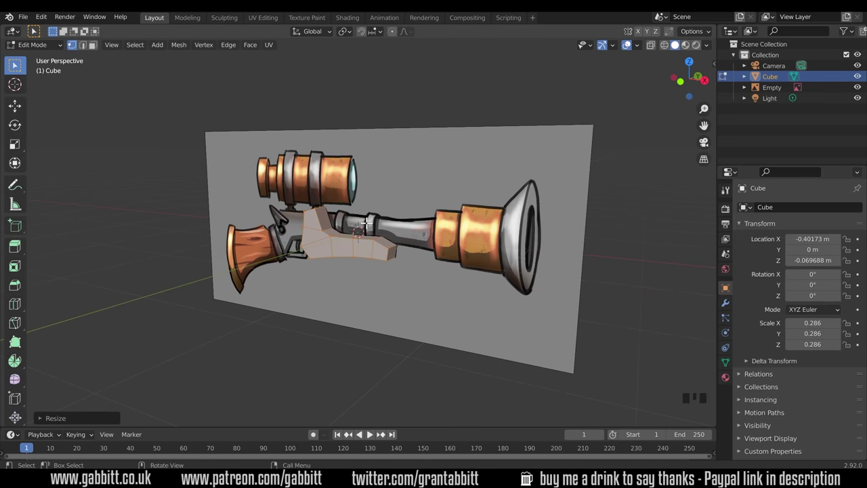
pyautogui.moveTo(364, 224); pyautogui.dragTo(305, 288, button='middle')
pyautogui.moveTo(361, 228); pyautogui.dragTo(415, 217, button='middle')
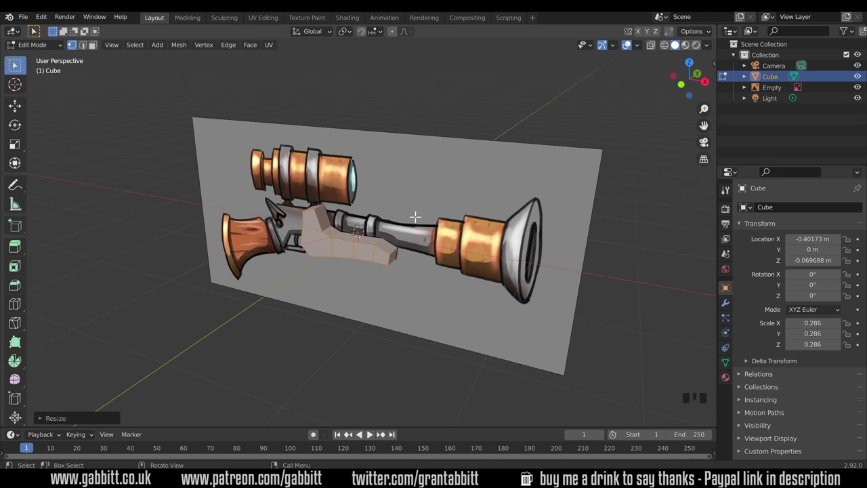
# Step: Leave mesh editing and add a cylinder with 12 vertices to the scene
pyautogui.press('Tab')
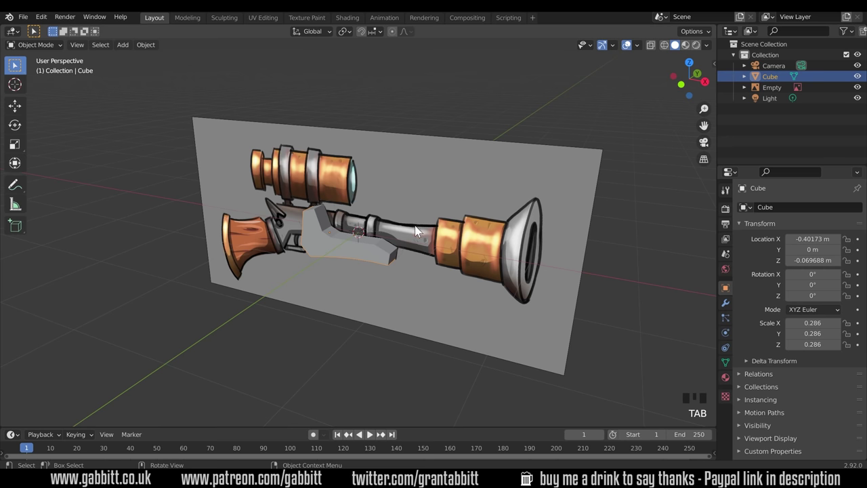
pyautogui.hotkey('shift', 'a')
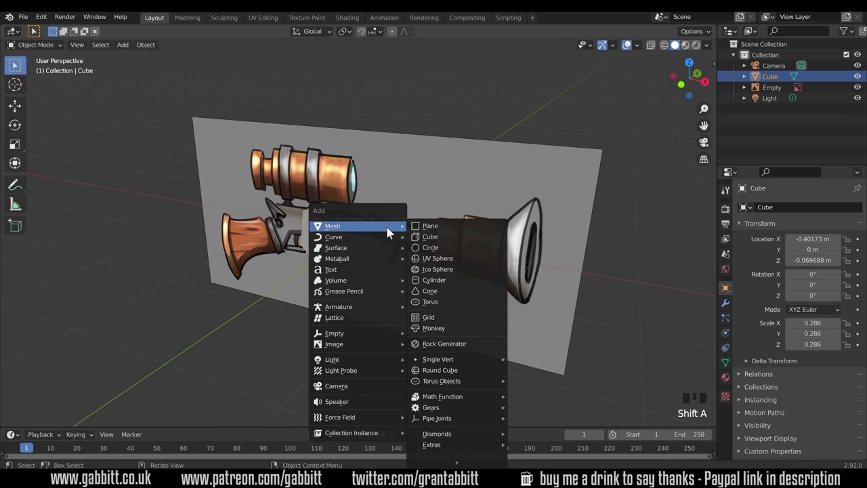
pyautogui.click(449, 283)
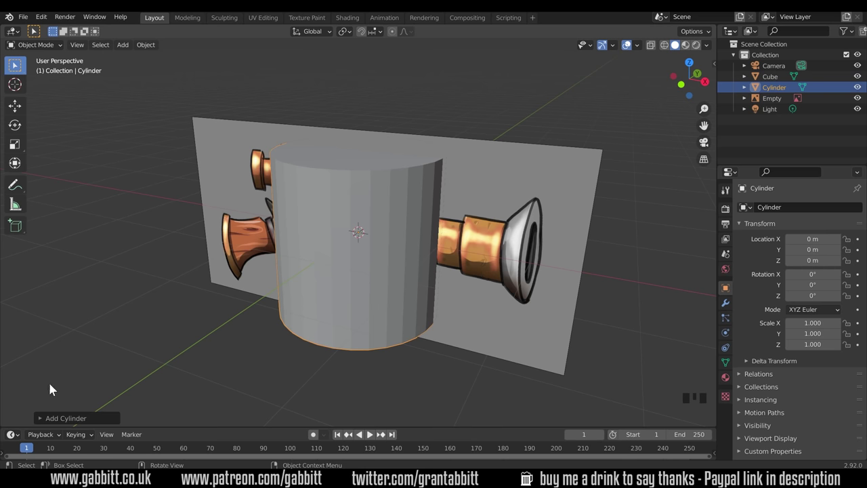
pyautogui.click(42, 418)
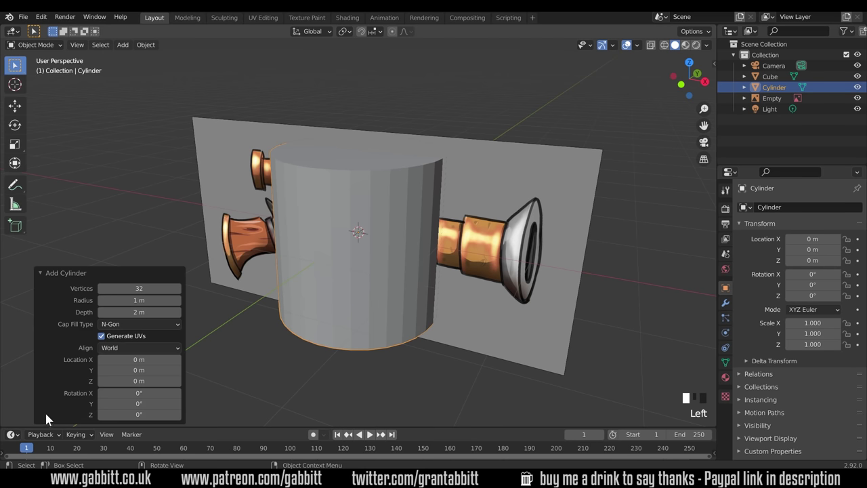
pyautogui.click(144, 288)
pyautogui.press('Return')
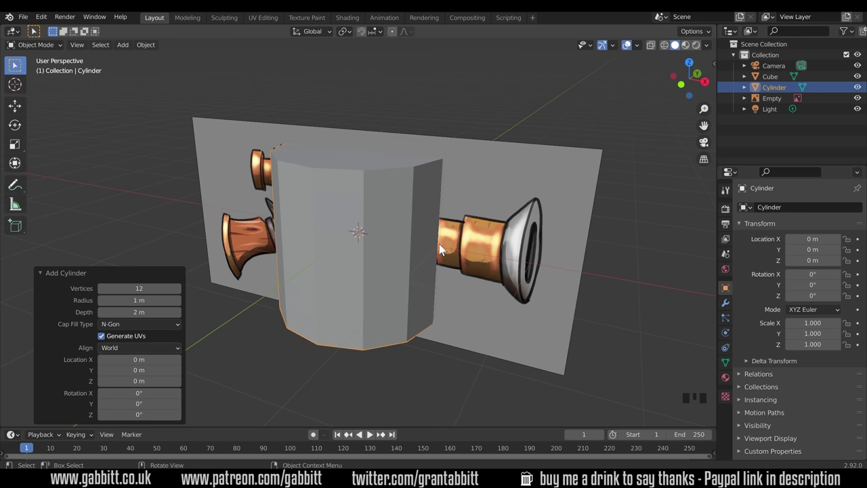
# Step: In front view, scale the cylinder down to about 0.171 and rotate it 90° around the Y axis
pyautogui.press('KP_1')
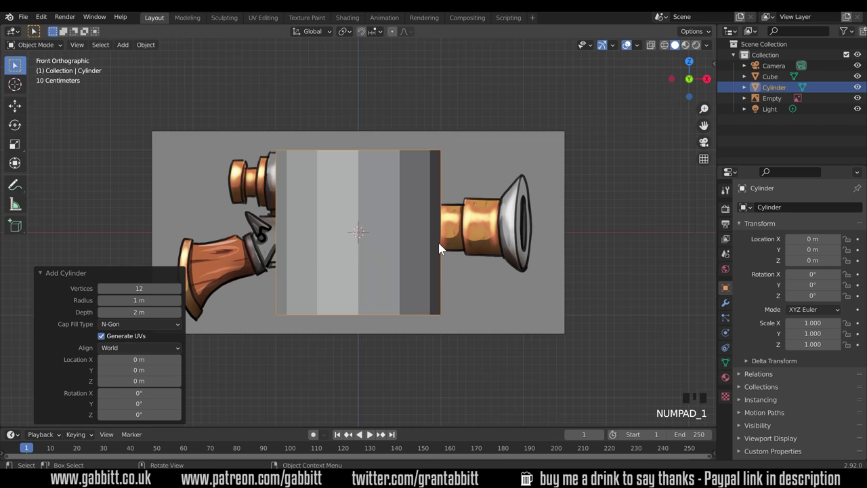
pyautogui.press('s')
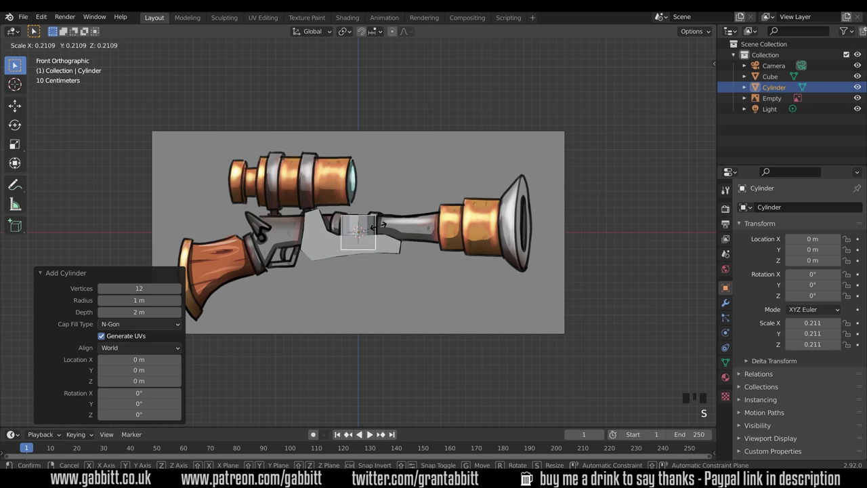
pyautogui.click(375, 228)
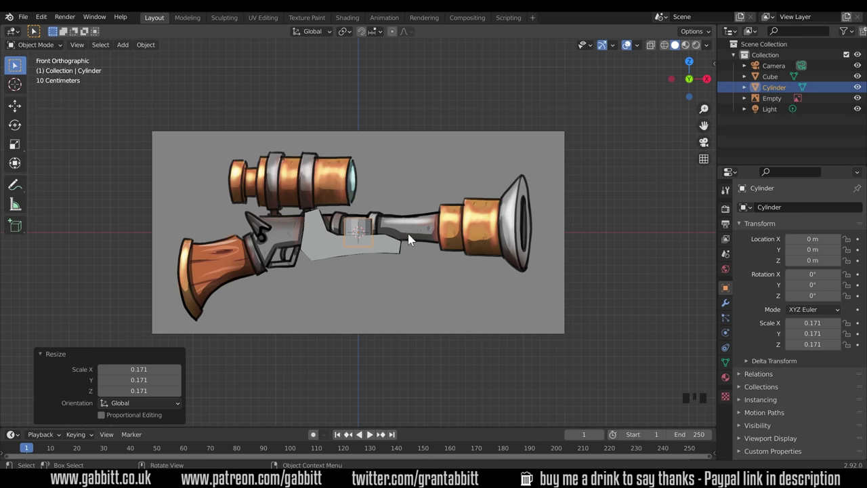
pyautogui.press('r')
pyautogui.press('y')
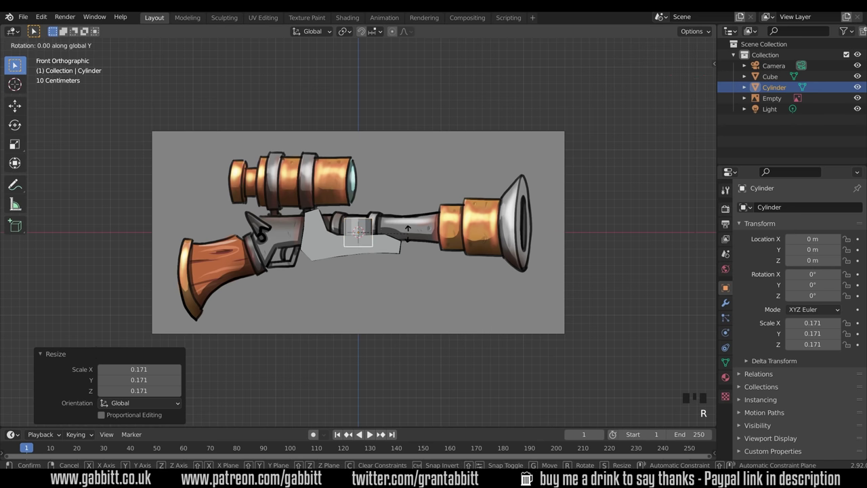
pyautogui.write('90')
pyautogui.press('Return')
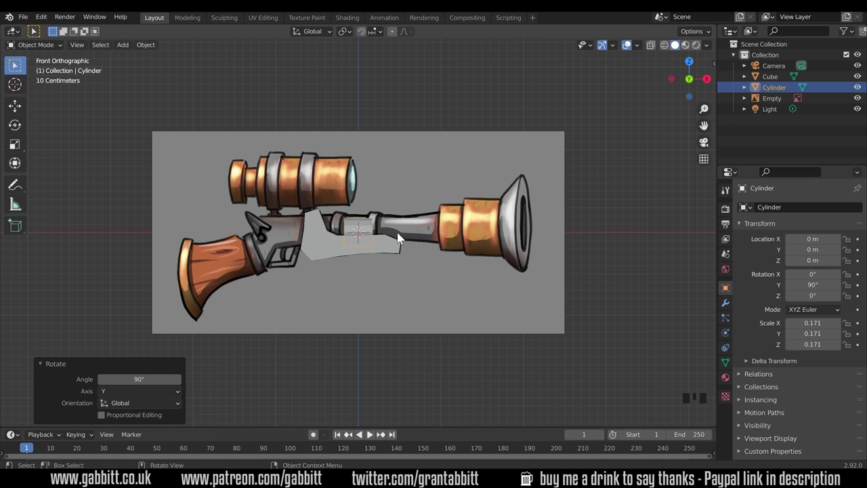
# Step: Stretch the cylinder along the X axis by 4.4 and move it onto the grey barrel, ending at the copper collar
pyautogui.press('s')
pyautogui.press('x')
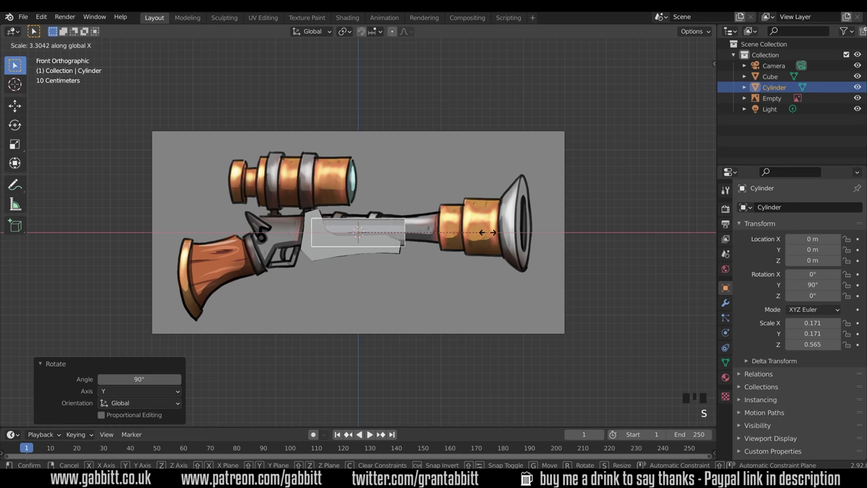
pyautogui.write('4.4')
pyautogui.press('Return')
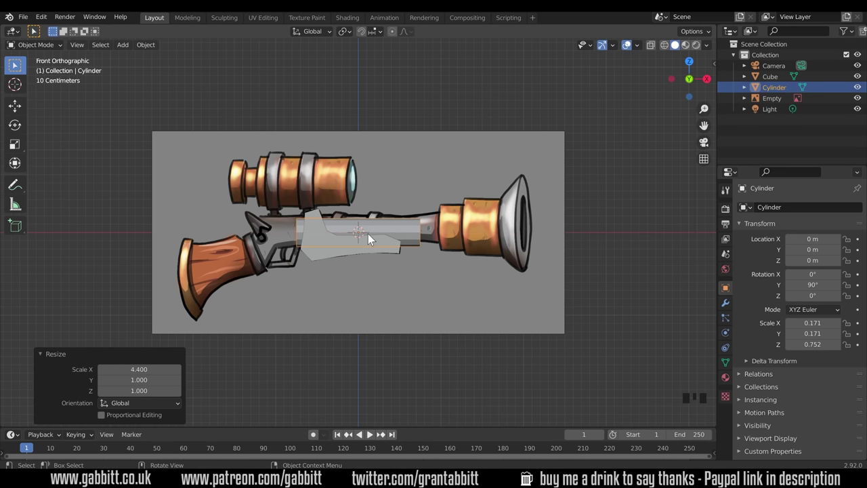
pyautogui.press('g')
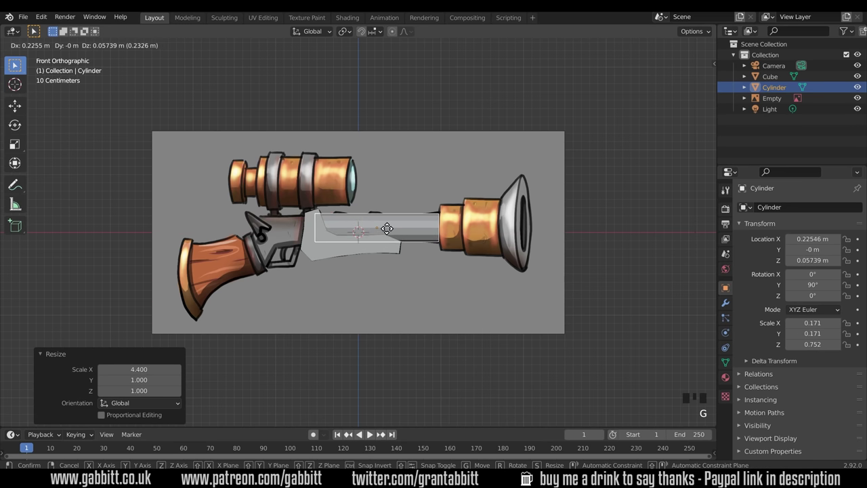
pyautogui.click(387, 230)
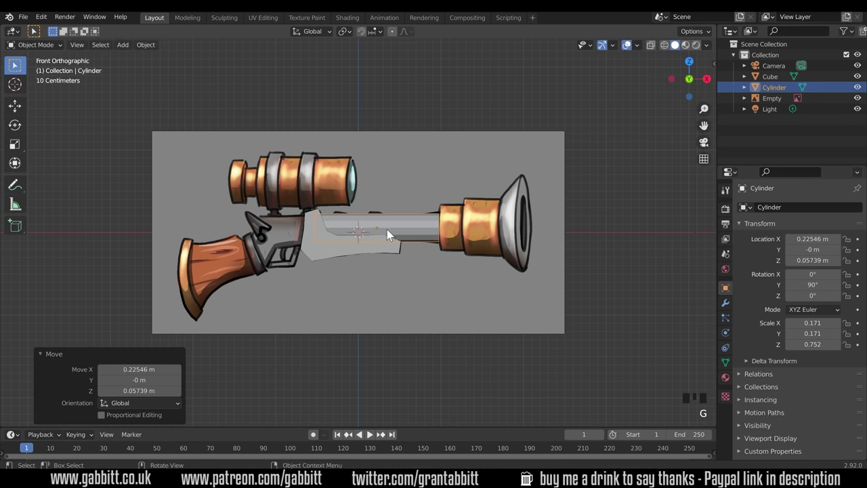
# Step: Make the meshes see-through by using solid shading with X-ray turned on, so the reference barrel can be traced
pyautogui.click(652, 44)
pyautogui.scroll(1, 407, 251)
pyautogui.scroll(5, 405, 262)
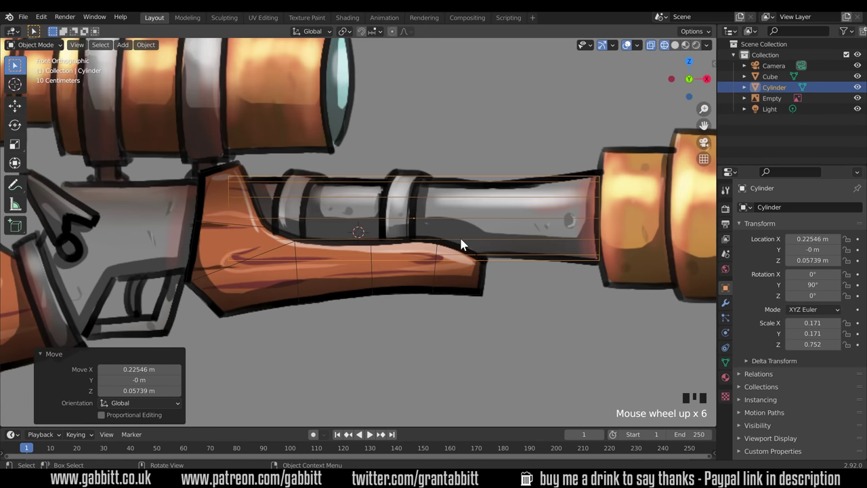
pyautogui.click(676, 45)
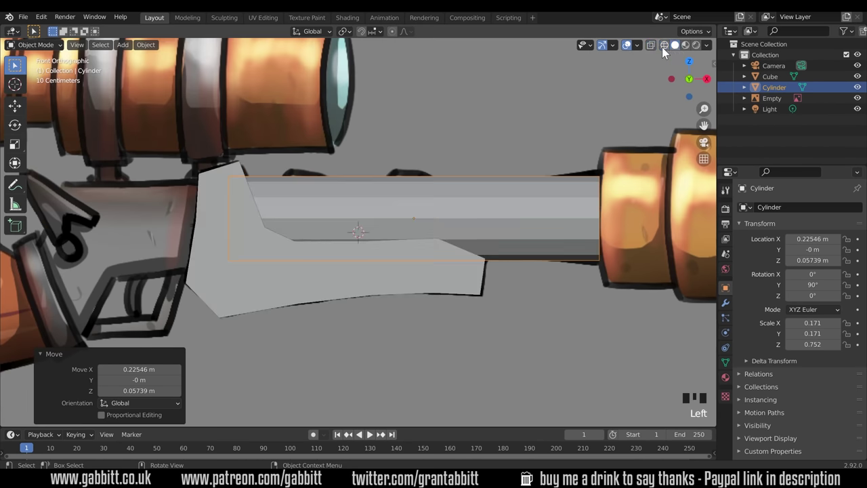
pyautogui.click(652, 44)
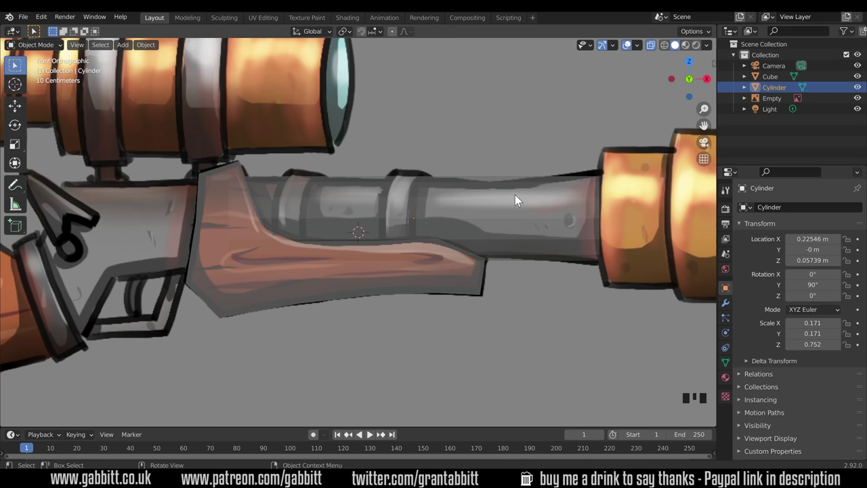
# Step: Add a loop cut on the cylinder where the barrel is narrowest and scale it to about 0.876
pyautogui.press('Tab')
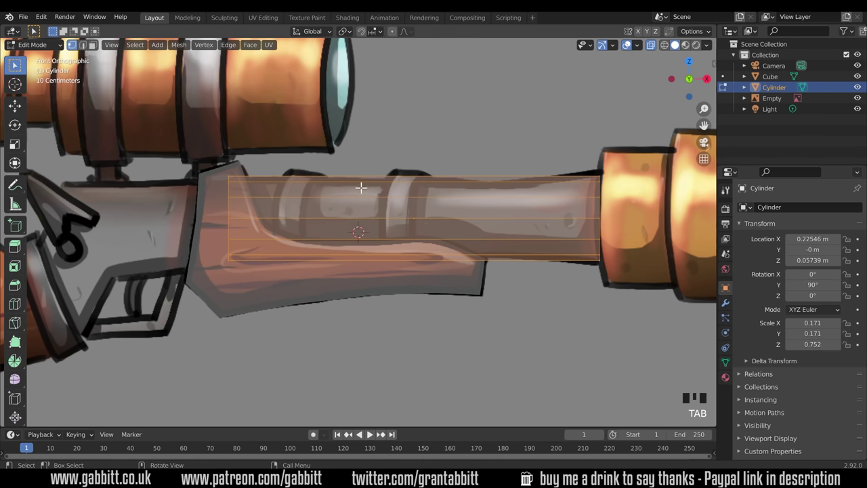
pyautogui.hotkey('ctrl', 'r')
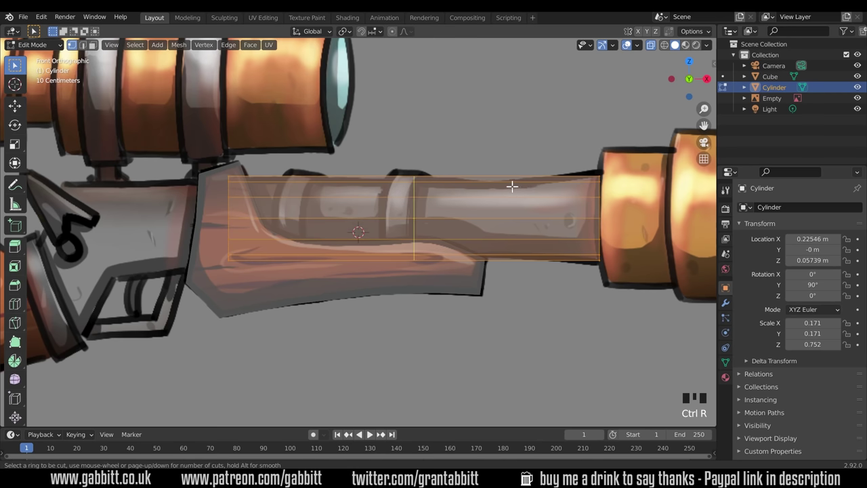
pyautogui.click(430, 185)
pyautogui.click(508, 186)
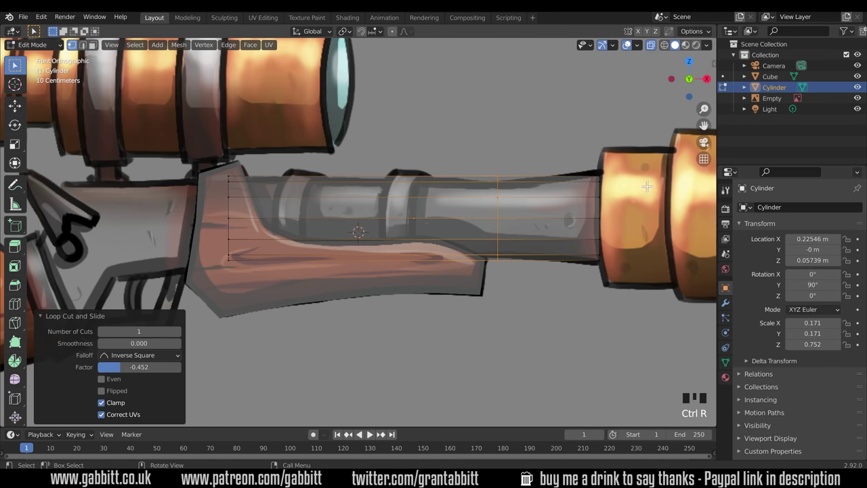
pyautogui.press('s')
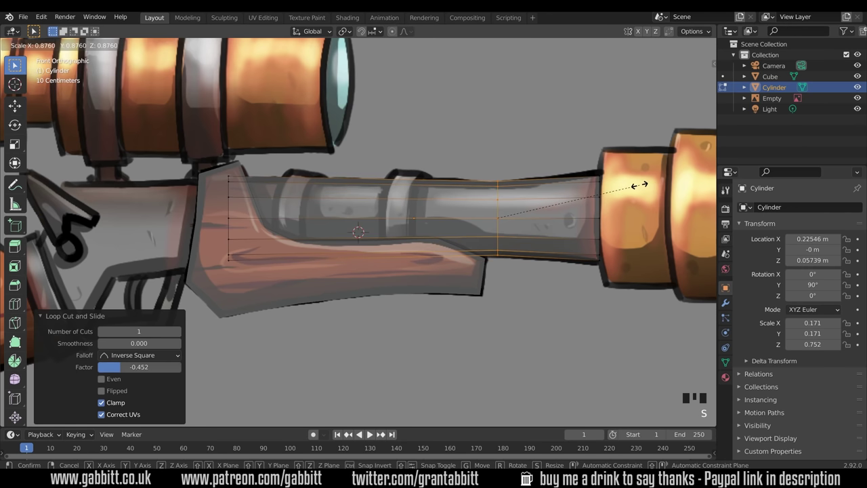
pyautogui.click(637, 185)
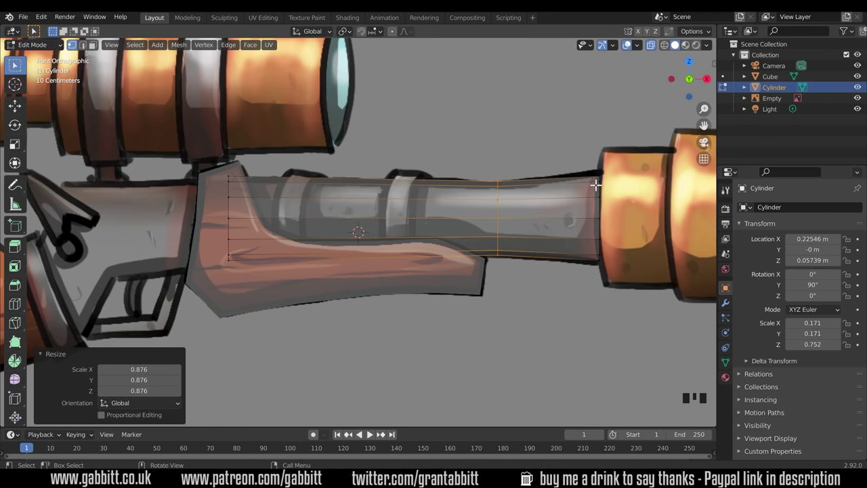
# Step: Add a centred loop cut between the narrowed ring and the barrel's front end, and scale it to about 1.03
pyautogui.moveTo(583, 255); pyautogui.dragTo(498, 275, button='middle')
pyautogui.press('KP_1')
pyautogui.scroll(-4, 603, 213)
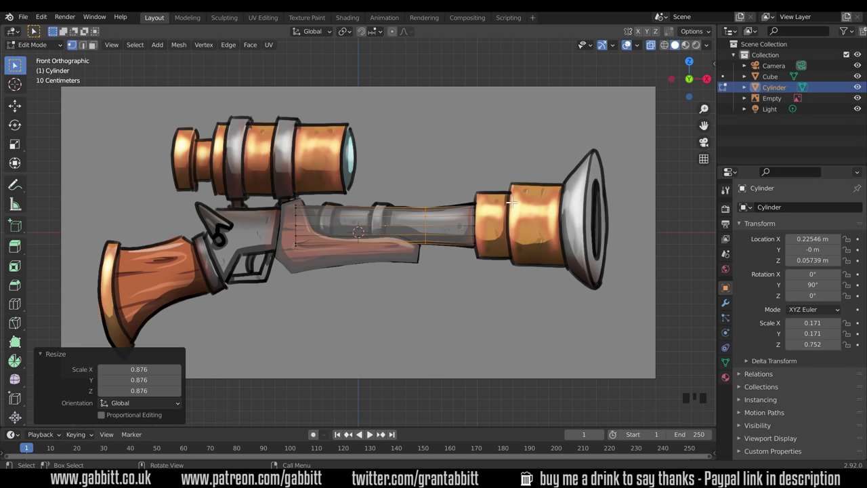
pyautogui.scroll(3, 594, 180)
pyautogui.hotkey('ctrl', 'r')
pyautogui.click(594, 180)
pyautogui.rightClick(644, 175)
pyautogui.press('s')
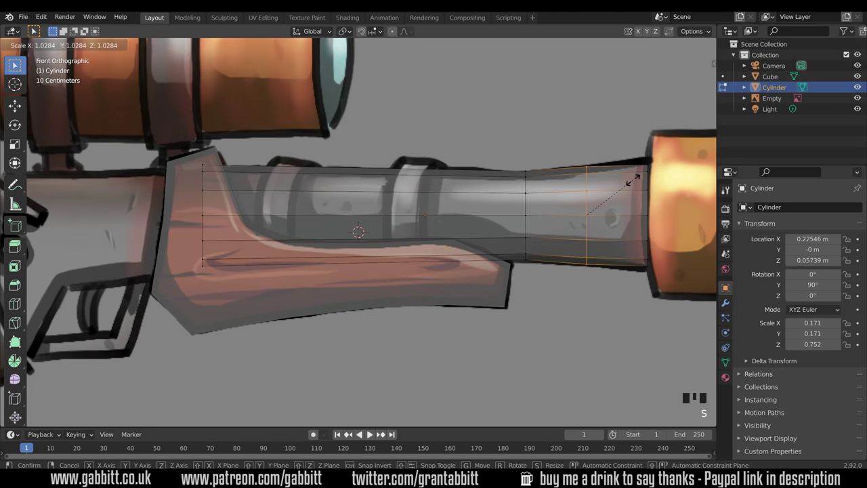
pyautogui.click(633, 181)
# Step: Select the ring of vertices at the barrel's front end and scale it by 1.1
pyautogui.moveTo(616, 141); pyautogui.dragTo(697, 309)
pyautogui.write('s1.1')
pyautogui.press('Return')
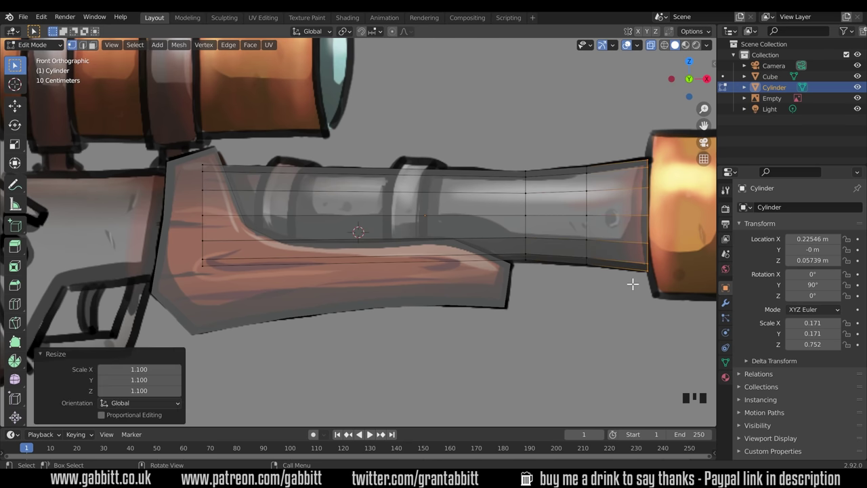
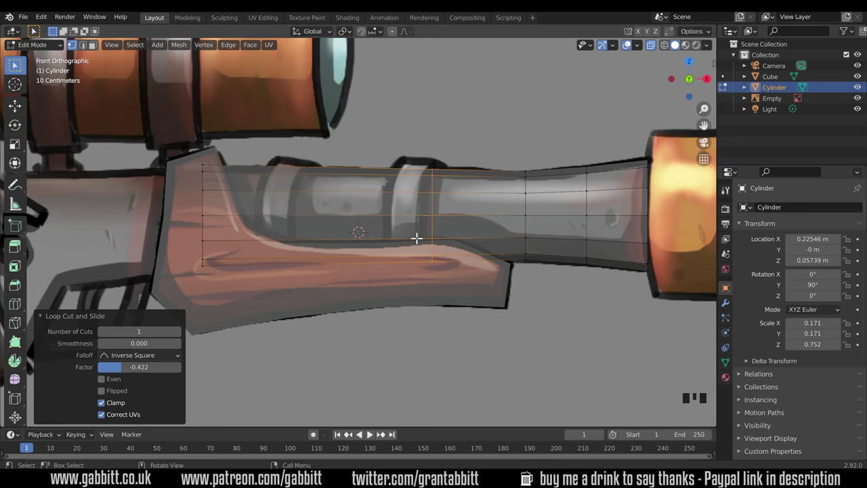
# Step: Add three loop cuts on the barrel, at the rear edge of the front band and at both edges of the rear band
pyautogui.hotkey('ctrl', 'r')
pyautogui.click(345, 188)
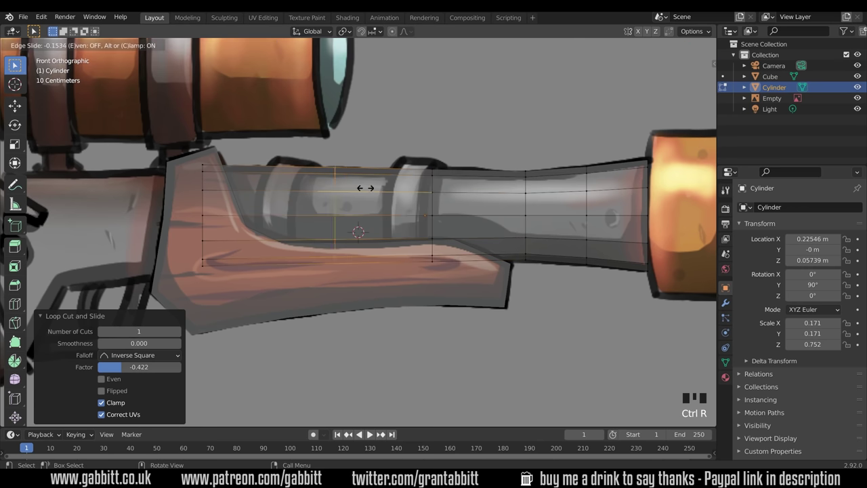
pyautogui.click(413, 188)
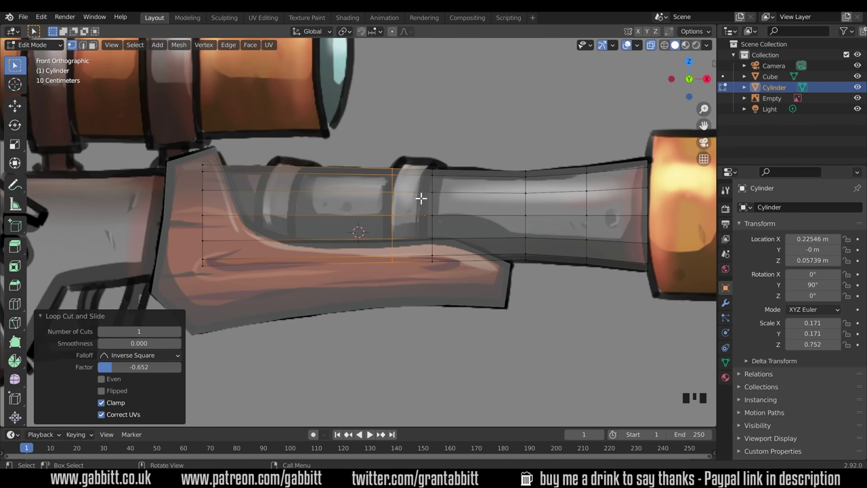
pyautogui.hotkey('ctrl', 'r')
pyautogui.click(310, 174)
pyautogui.click(312, 174)
pyautogui.hotkey('ctrl', 'r')
pyautogui.click(251, 176)
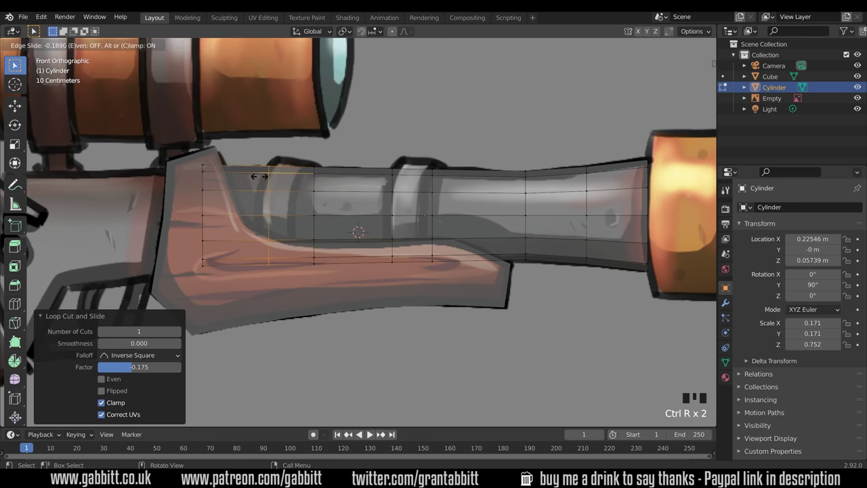
pyautogui.click(261, 171)
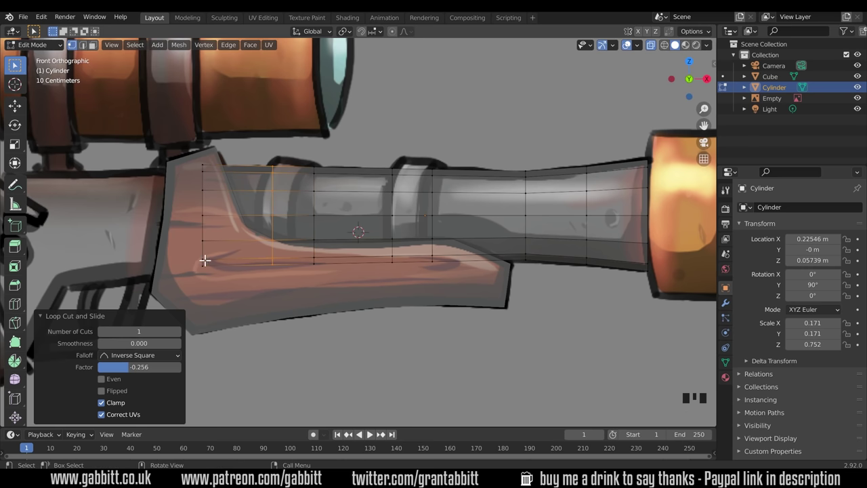
# Step: Scale the ring of vertices at the barrel's rear end by about 0.939, using smooth proportional editing with size 1.1
pyautogui.moveTo(176, 130); pyautogui.dragTo(233, 286)
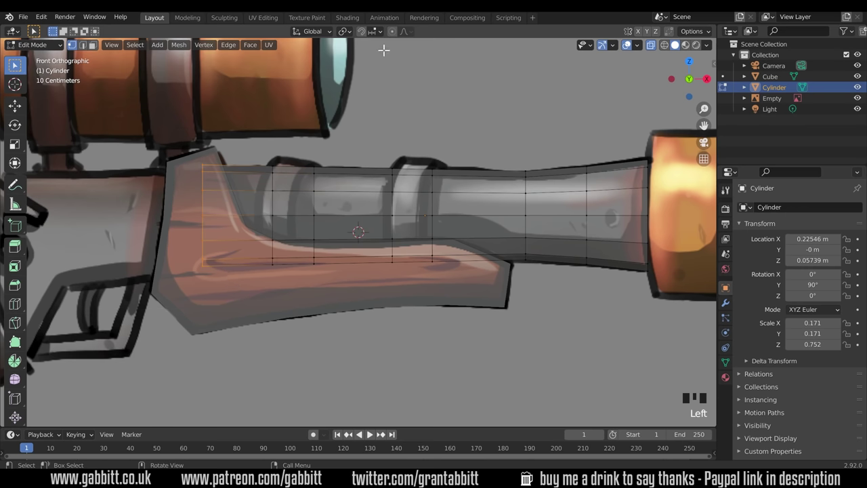
pyautogui.click(392, 32)
pyautogui.press('s')
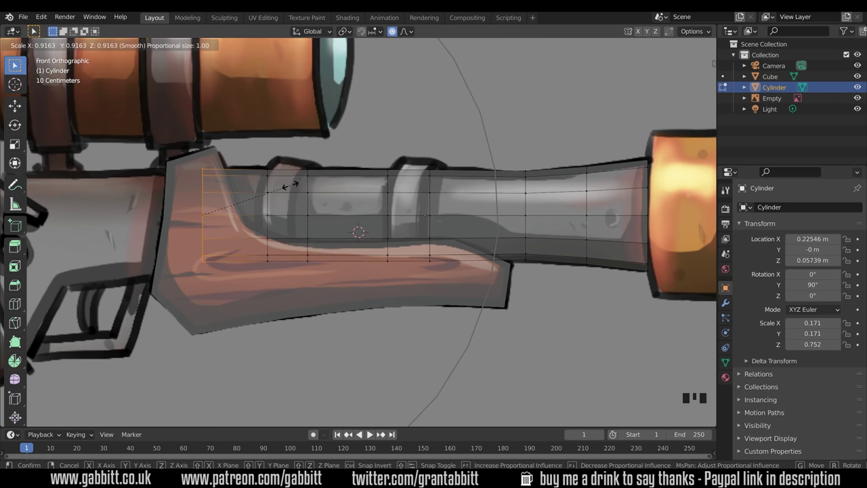
pyautogui.scroll(7, 292, 185)
pyautogui.scroll(-6, 292, 185)
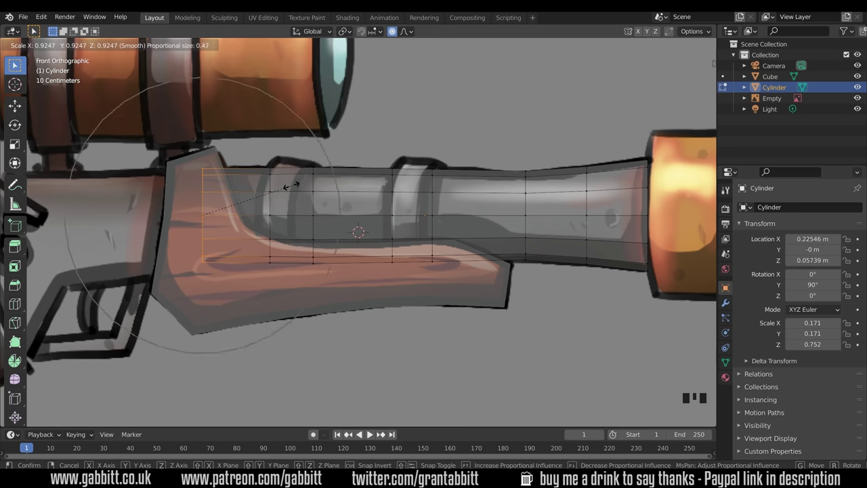
pyautogui.scroll(-2, 292, 186)
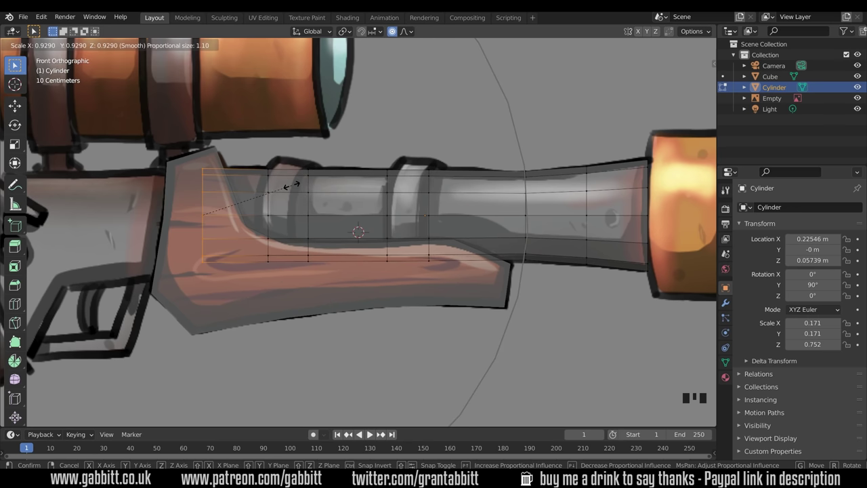
pyautogui.scroll(1, 292, 186)
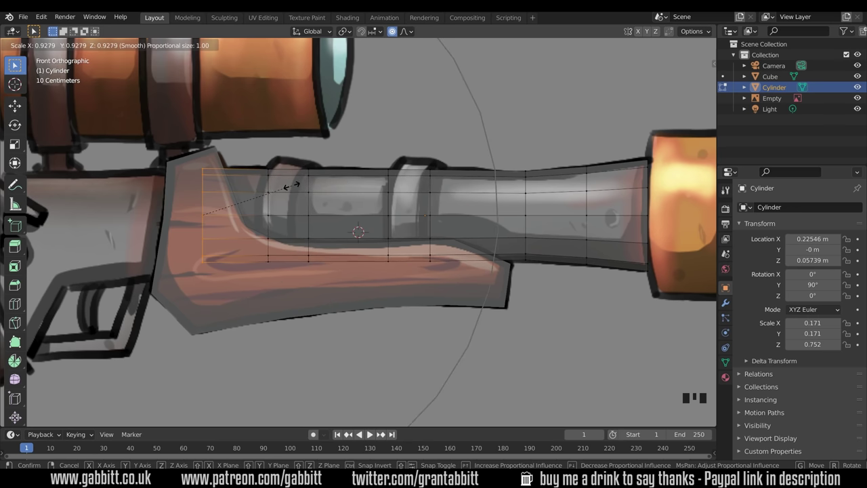
pyautogui.moveTo(289, 187)
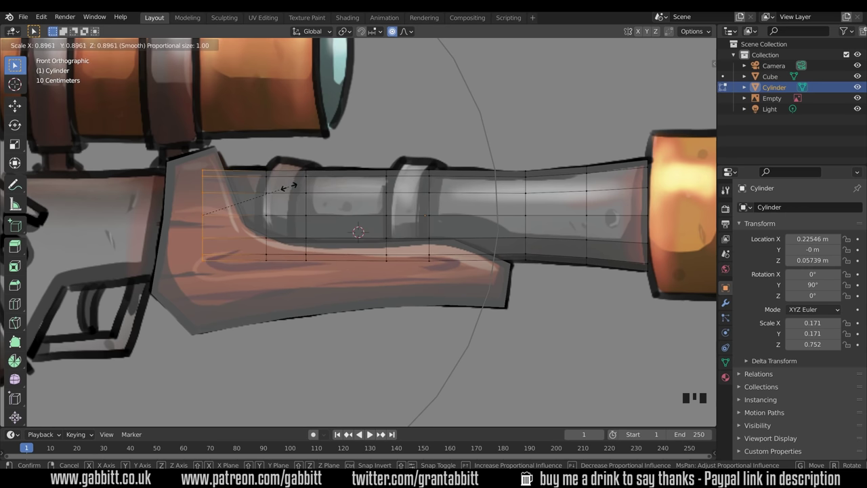
pyautogui.scroll(-1, 290, 186)
pyautogui.click(293, 185)
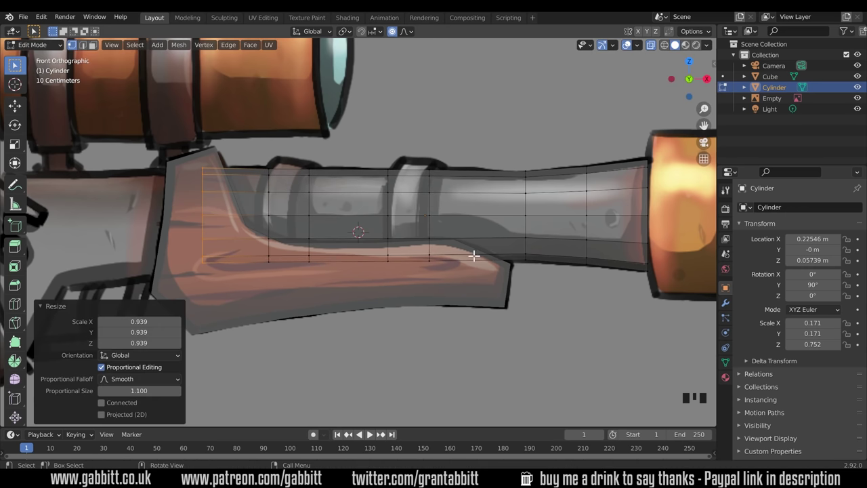
# Step: With proportional editing off, select the barrel's five rearmost rings and scale them by about 0.918 on Y and Z only
pyautogui.click(393, 32)
pyautogui.moveTo(468, 124); pyautogui.dragTo(176, 279)
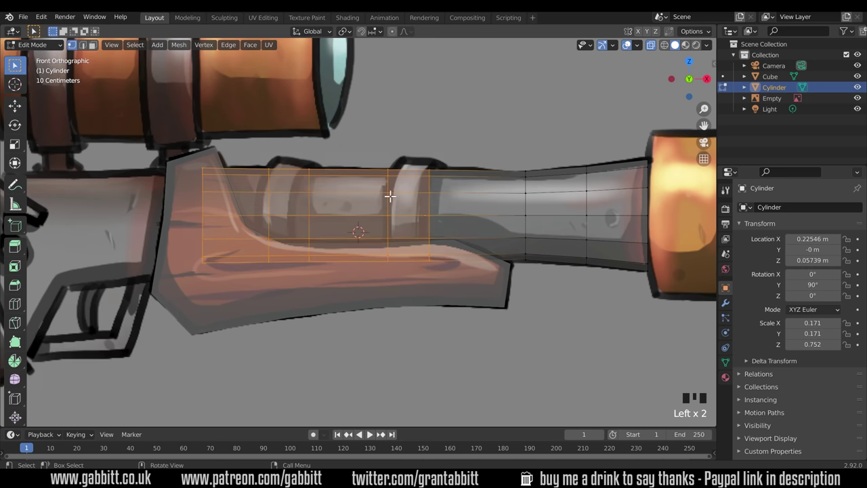
pyautogui.press('s')
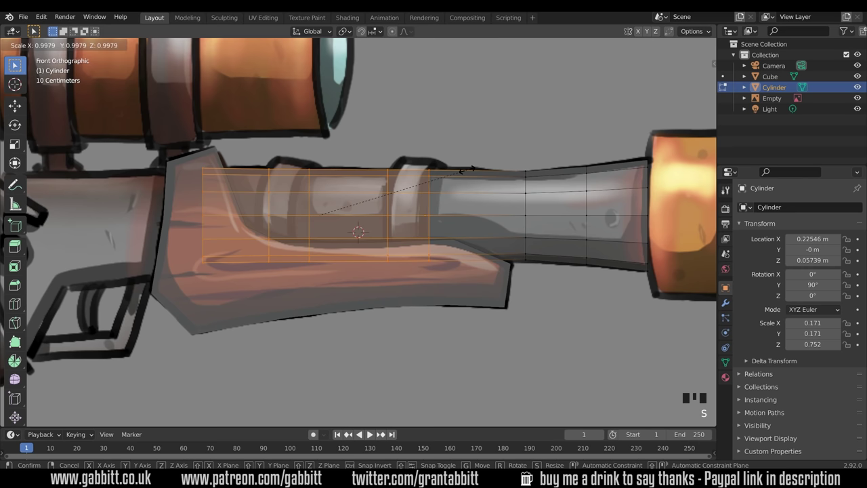
pyautogui.hotkey('shift', 'x')
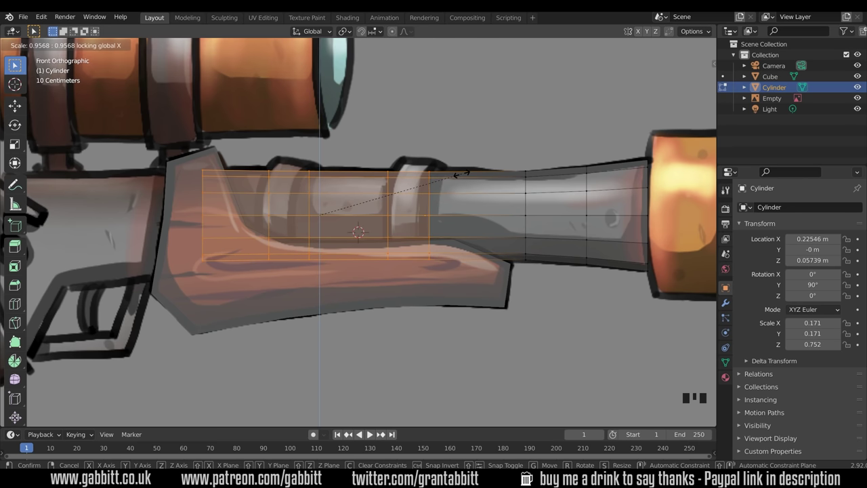
pyautogui.press('c')
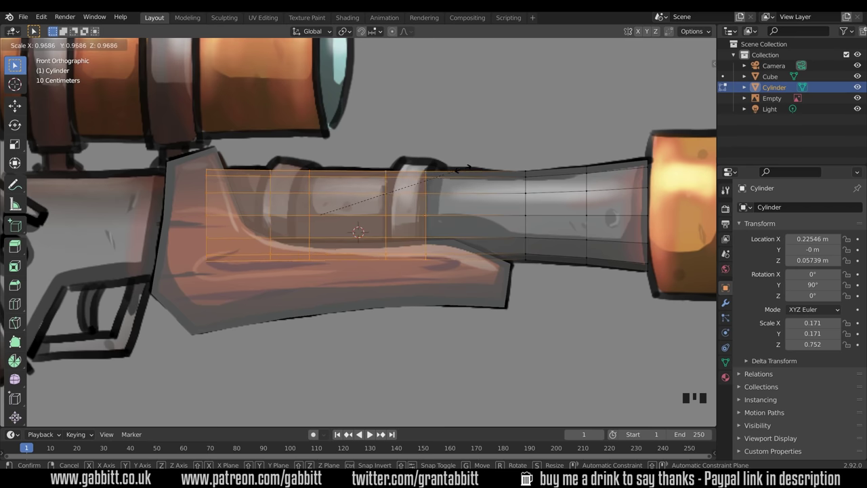
pyautogui.hotkey('shift', 'x')
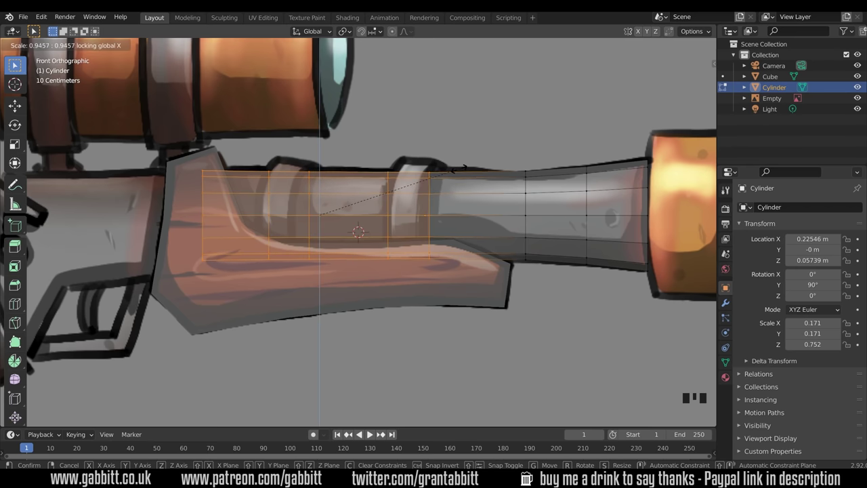
pyautogui.click(459, 168)
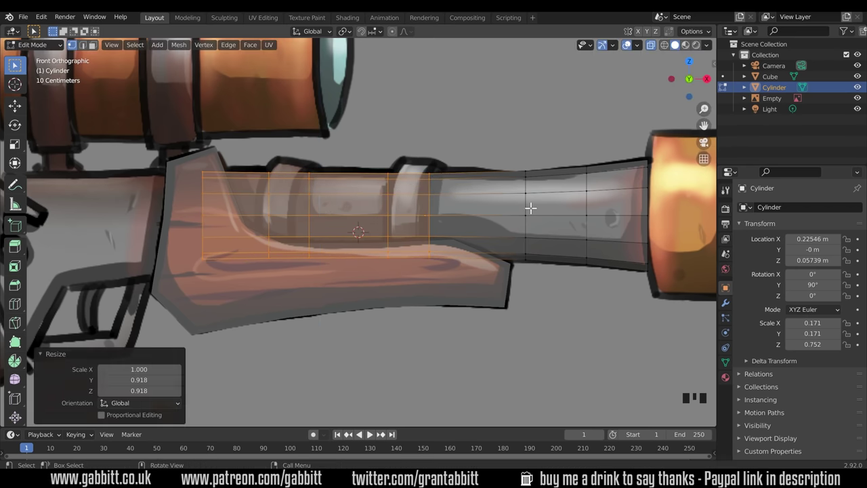
pyautogui.press('Tab')
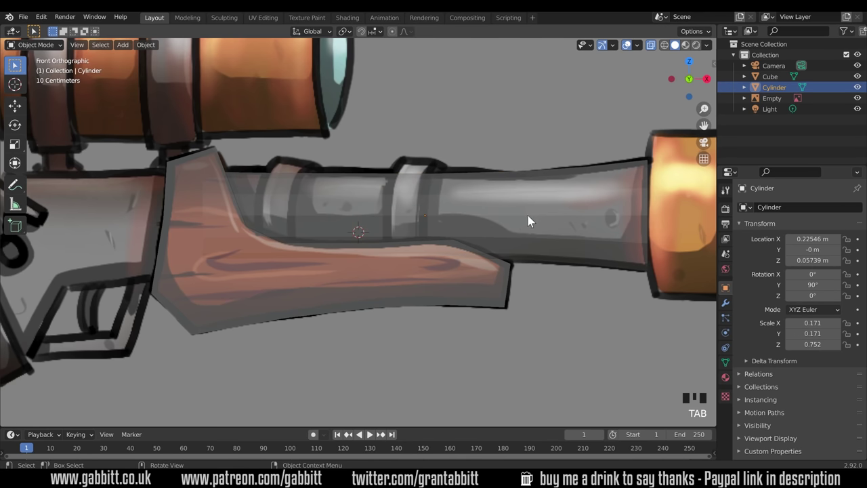
# Step: Turn off X-ray and scale the fore-stock object by 0.9 along the Y axis
pyautogui.moveTo(528, 216); pyautogui.dragTo(612, 163, button='middle')
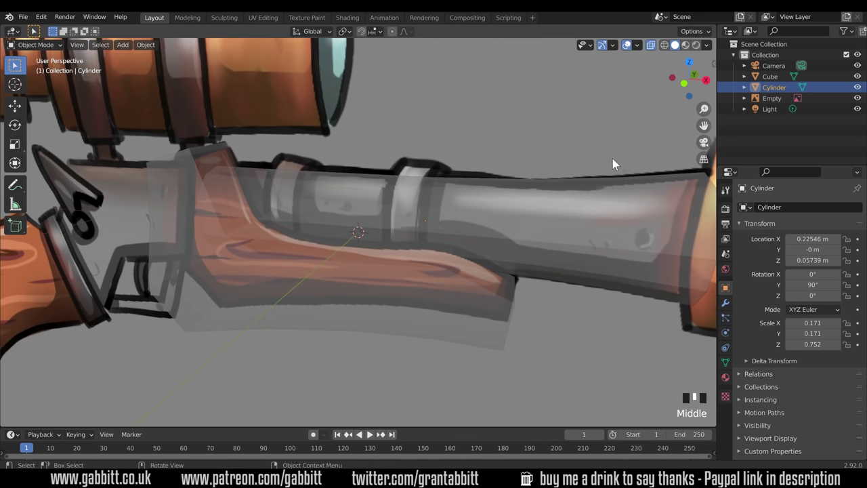
pyautogui.click(652, 48)
pyautogui.scroll(-2, 543, 200)
pyautogui.moveTo(543, 200); pyautogui.dragTo(386, 285, button='middle')
pyautogui.scroll(-2, 504, 231)
pyautogui.click(446, 272)
pyautogui.press('s')
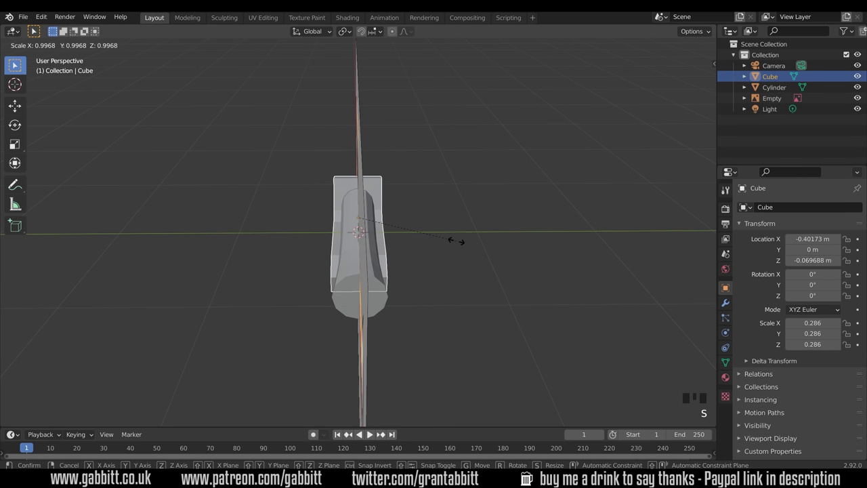
pyautogui.write('y')
pyautogui.write('.9')
pyautogui.press('Return')
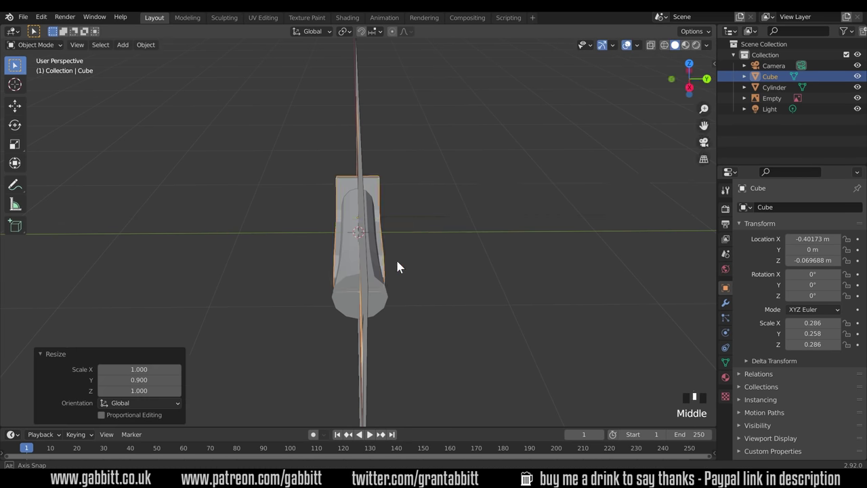
# Step: Open the barrel mesh in Edit Mode and turn on X-ray with solid shading
pyautogui.moveTo(397, 266); pyautogui.dragTo(483, 210, button='middle')
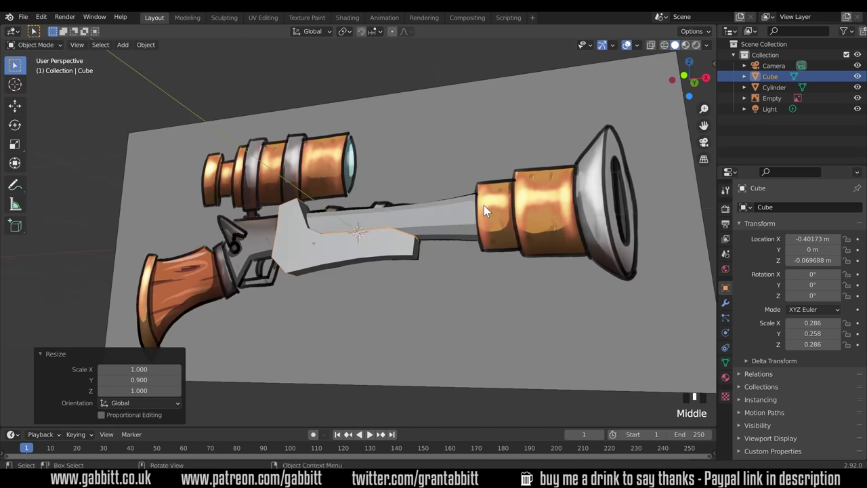
pyautogui.moveTo(383, 277); pyautogui.dragTo(430, 309, button='middle')
pyautogui.press('KP_1')
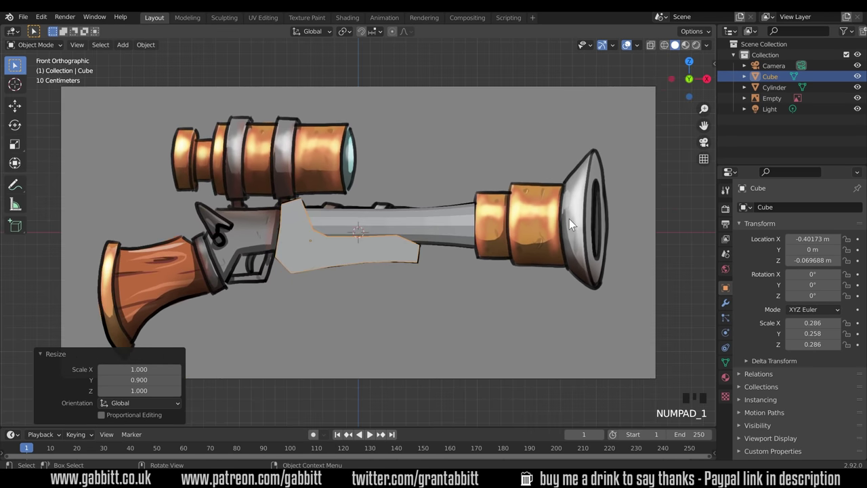
pyautogui.click(464, 221)
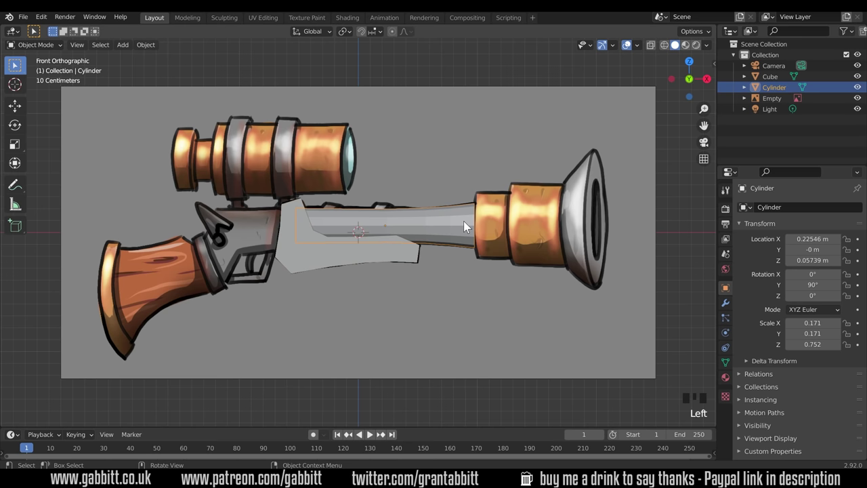
pyautogui.press('Tab')
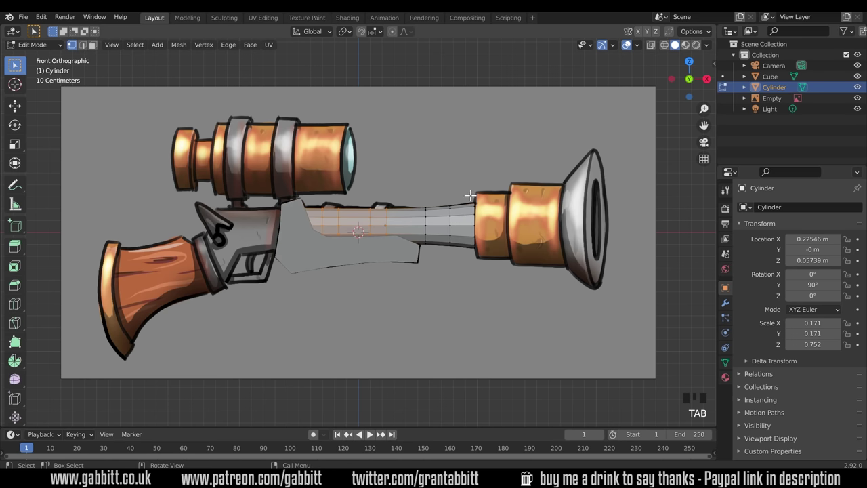
pyautogui.moveTo(466, 173); pyautogui.dragTo(505, 261)
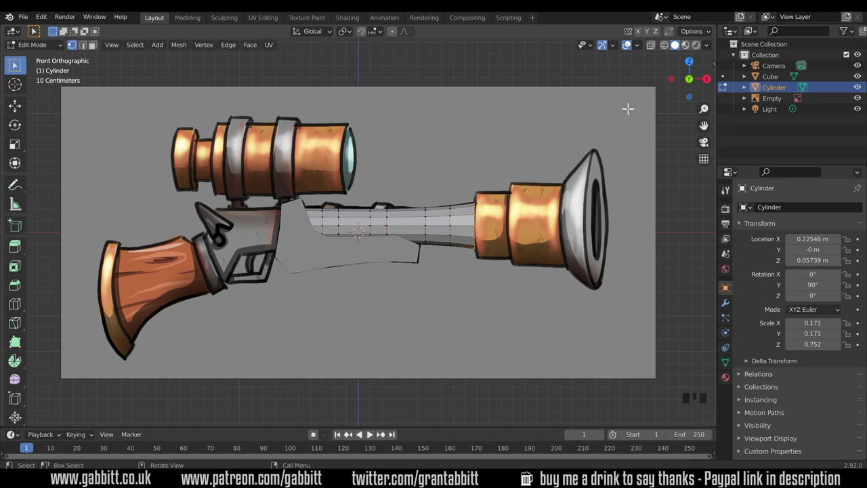
pyautogui.moveTo(626, 205); pyautogui.dragTo(475, 223, button='middle')
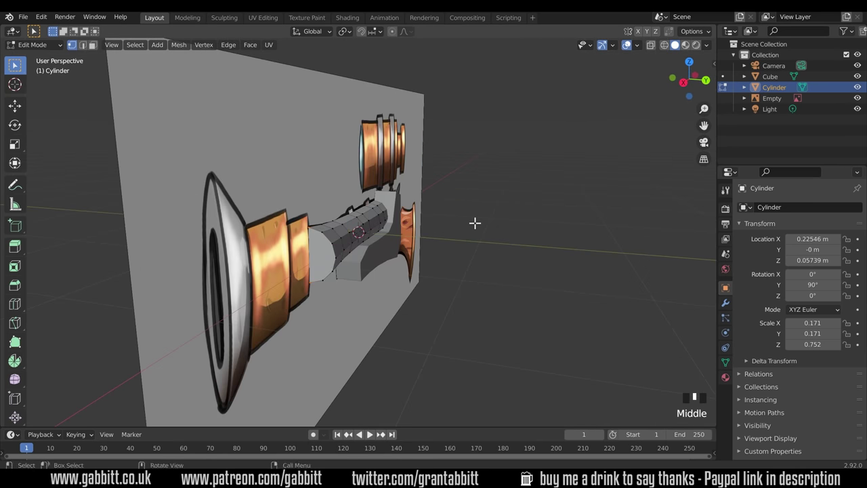
pyautogui.click(652, 48)
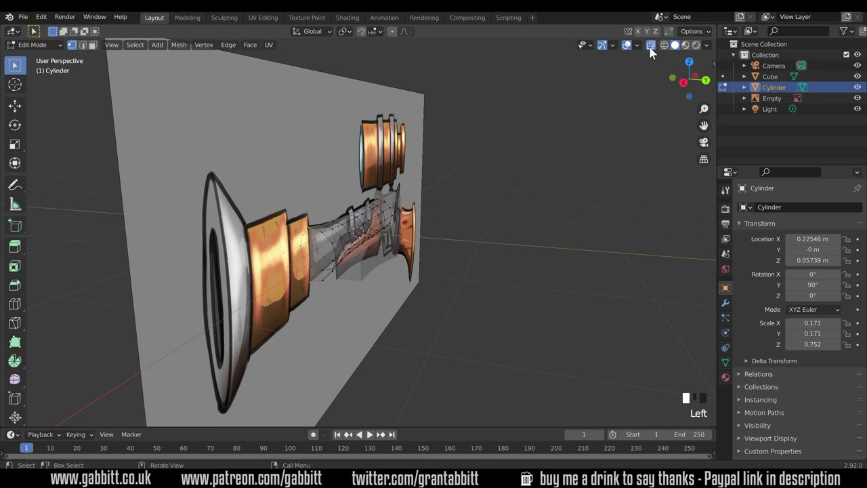
pyautogui.click(664, 47)
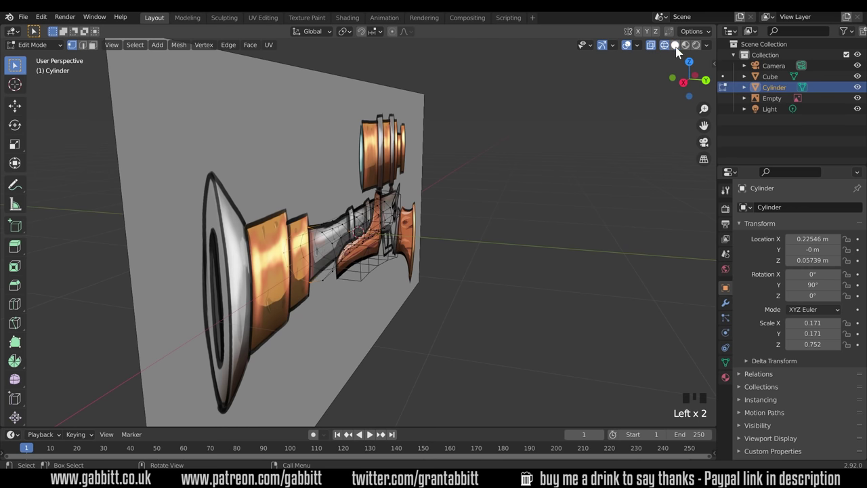
pyautogui.click(658, 48)
# Step: Extrude the barrel's front-end ring, scaling it by about 1.465, and extrude it forward about 0.29 m to form the first brass collar
pyautogui.middleClick(380, 294)
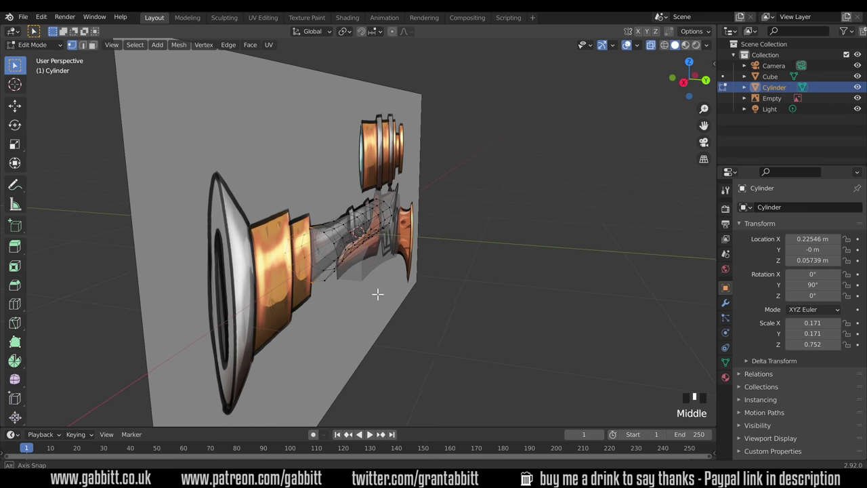
pyautogui.press('KP_1')
pyautogui.click(491, 261)
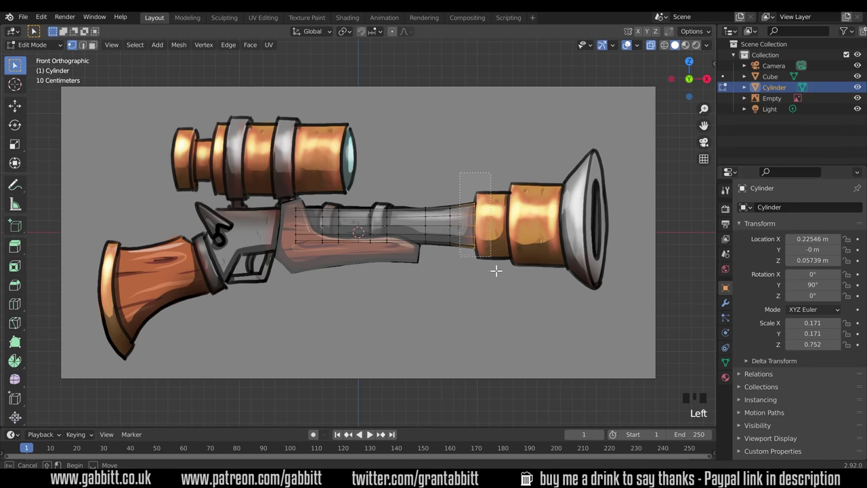
pyautogui.scroll(3, 502, 221)
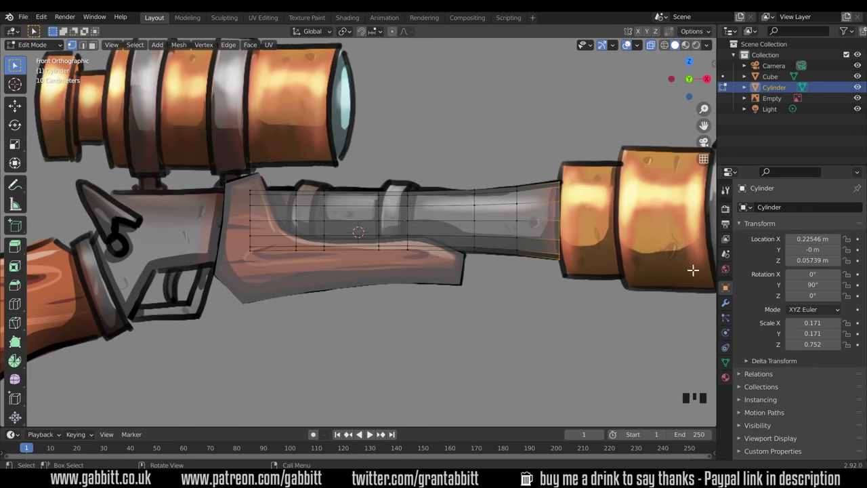
pyautogui.press('e')
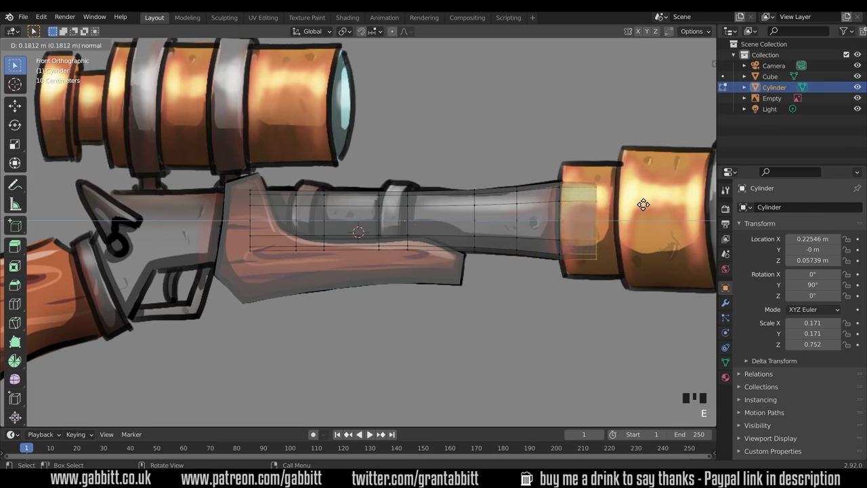
pyautogui.press('s')
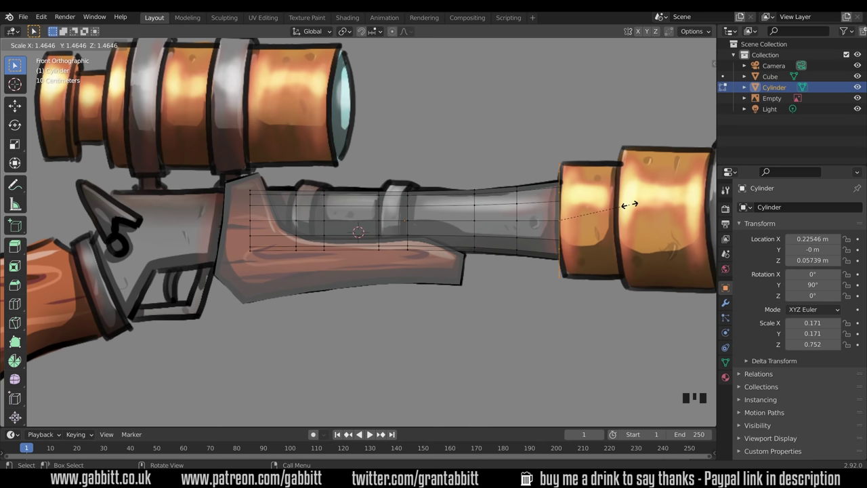
pyautogui.click(630, 204)
pyautogui.press('e')
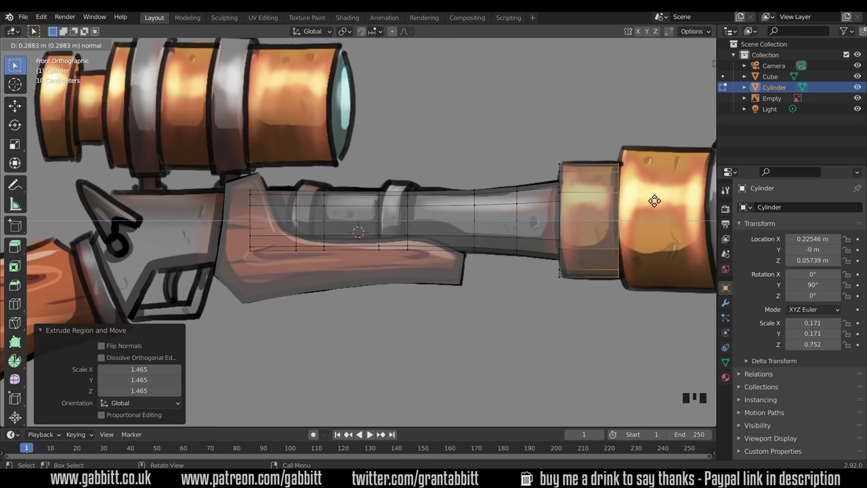
pyautogui.click(655, 201)
# Step: Examine the barrel's edge loops by selecting several rings one at a time, finishing on the first collar's front ring
pyautogui.moveTo(655, 201); pyautogui.dragTo(547, 197, button='middle')
pyautogui.keyDown('alt'); pyautogui.click(555, 185); pyautogui.keyUp('alt')
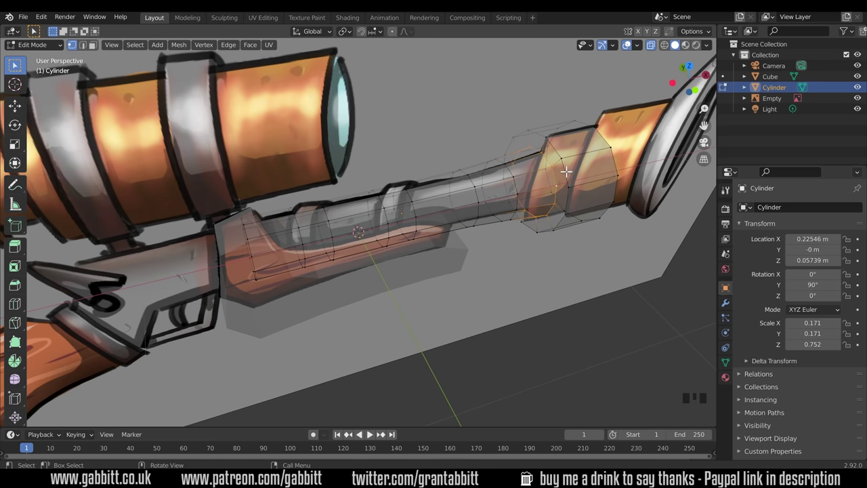
pyautogui.moveTo(609, 189); pyautogui.dragTo(571, 263, button='middle')
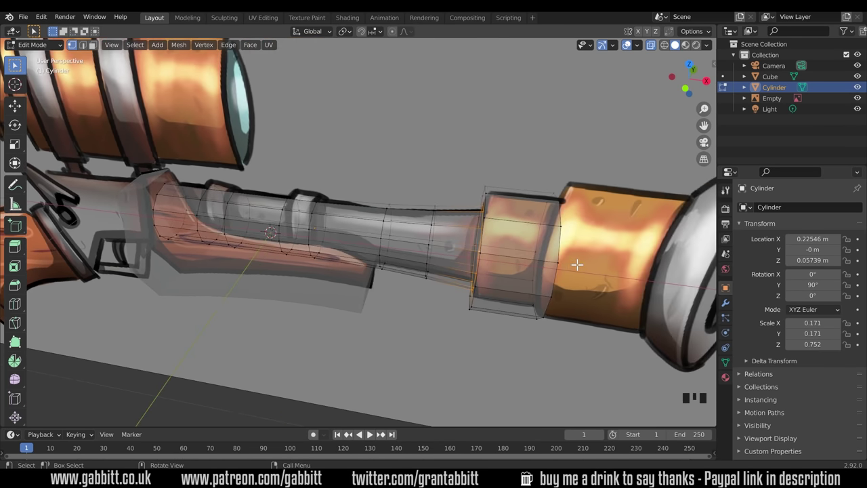
pyautogui.press('KP_1')
pyautogui.moveTo(517, 145); pyautogui.dragTo(595, 293)
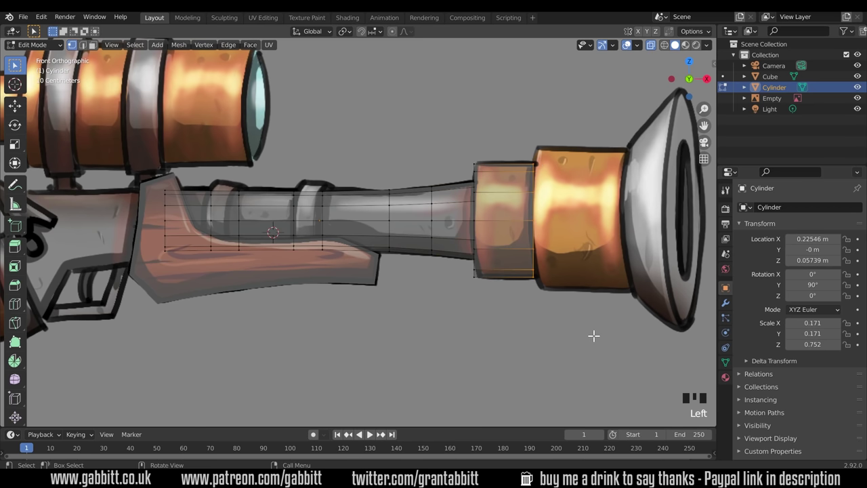
pyautogui.keyDown('alt'); pyautogui.click(430, 211); pyautogui.keyUp('alt')
pyautogui.keyDown('alt'); pyautogui.click(390, 212); pyautogui.keyUp('alt')
pyautogui.keyDown('alt'); pyautogui.click(473, 214); pyautogui.keyUp('alt')
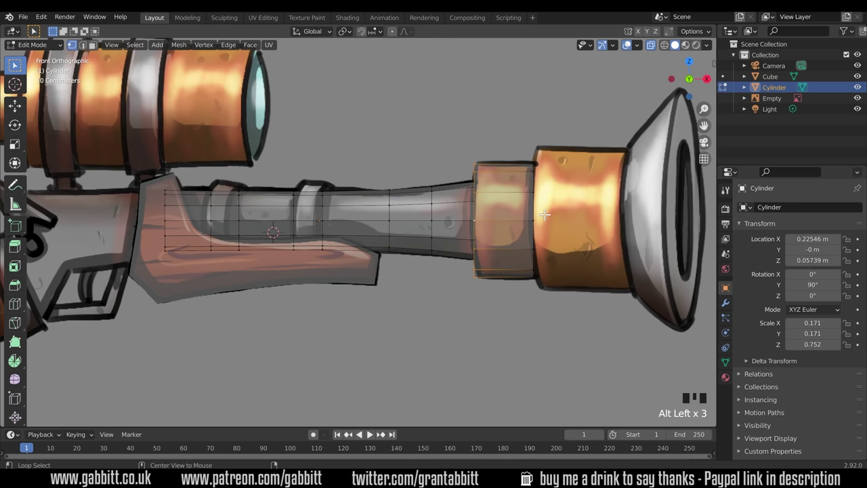
pyautogui.keyDown('alt'); pyautogui.click(537, 214); pyautogui.keyUp('alt')
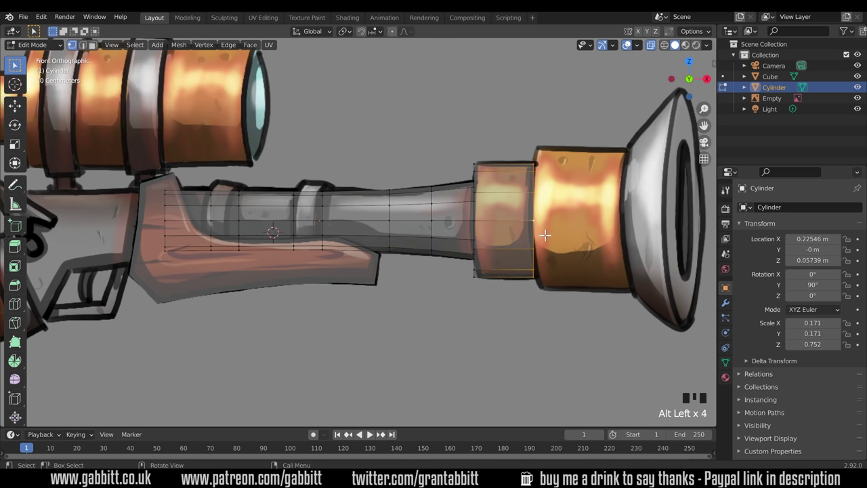
pyautogui.keyDown('alt'); pyautogui.click(322, 216); pyautogui.keyUp('alt')
pyautogui.keyDown('alt'); pyautogui.click(295, 211); pyautogui.keyUp('alt')
pyautogui.keyDown('alt'); pyautogui.click(241, 215); pyautogui.keyUp('alt')
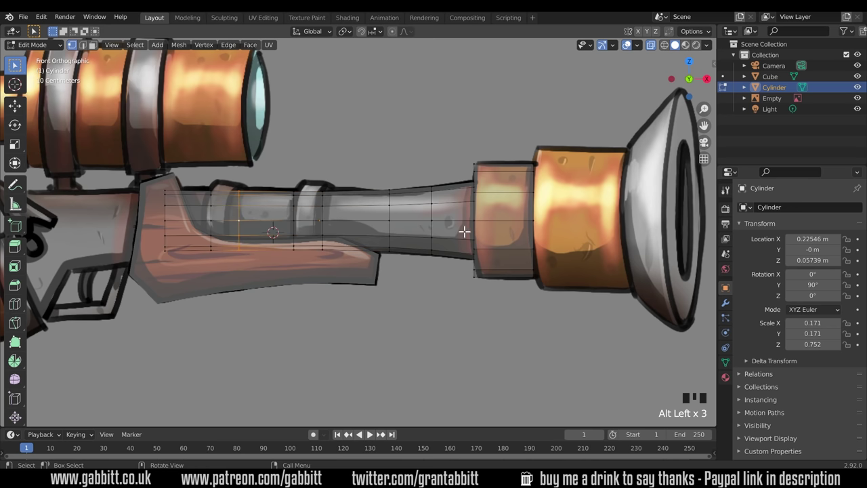
pyautogui.keyDown('alt'); pyautogui.click(535, 205); pyautogui.keyUp('alt')
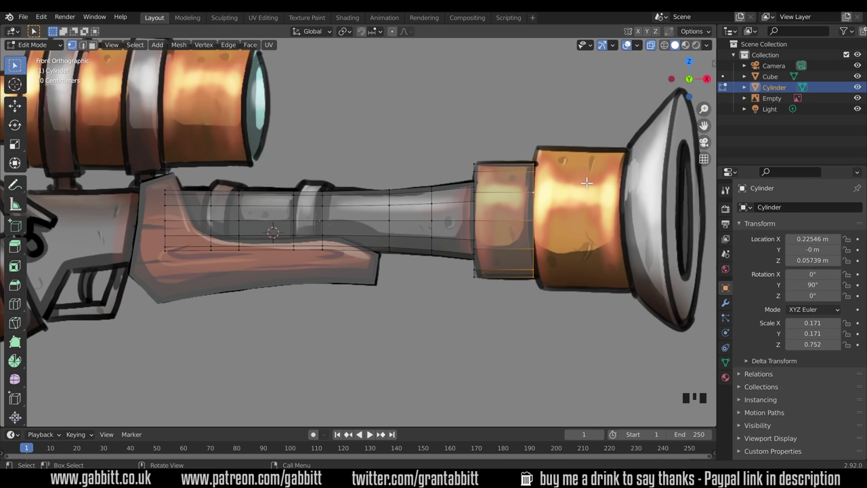
# Step: Try to extrude the first collar's front ring forward about 0.007 m and extrude it again scaled by 1.348
pyautogui.press('e')
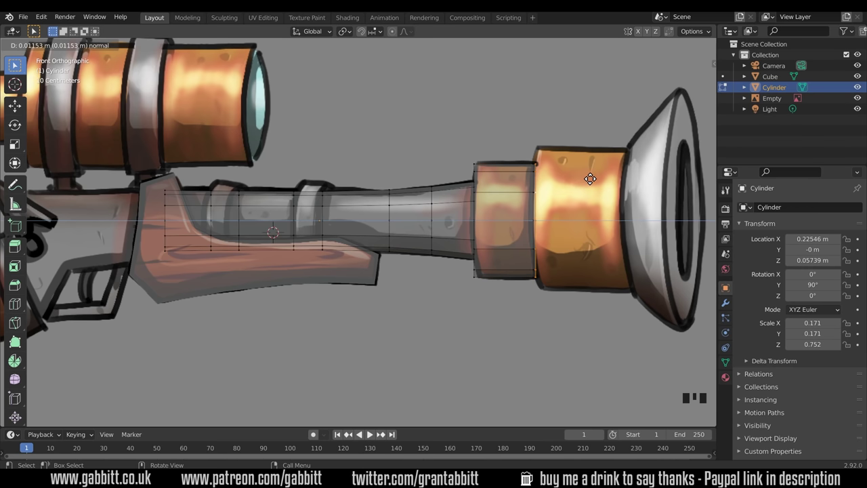
pyautogui.click(588, 179)
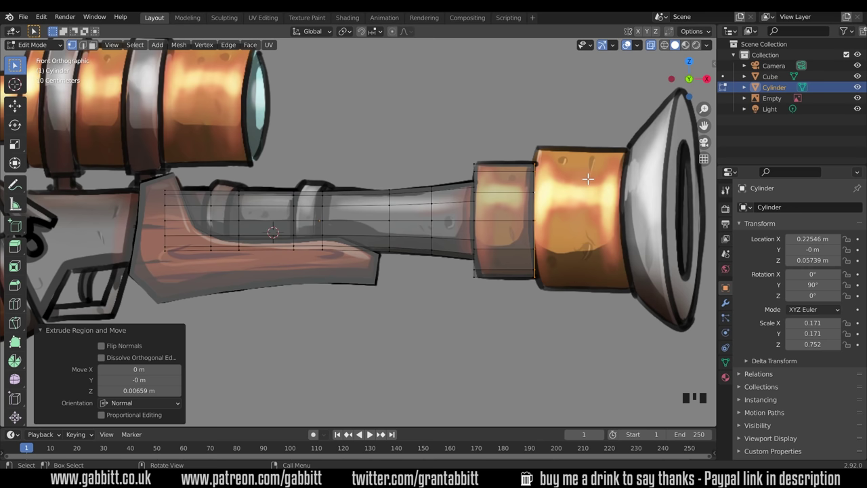
pyautogui.press('e')
pyautogui.press('s')
pyautogui.click(599, 193)
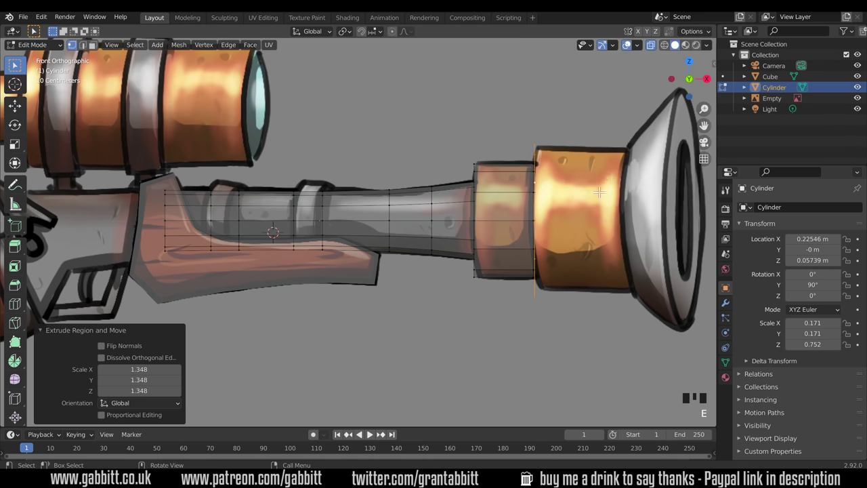
# Step: Examine the closely spaced rings at the first collar's front and undo the last two extrusions
pyautogui.moveTo(536, 234); pyautogui.dragTo(552, 248, button='middle')
pyautogui.scroll(2, 574, 215)
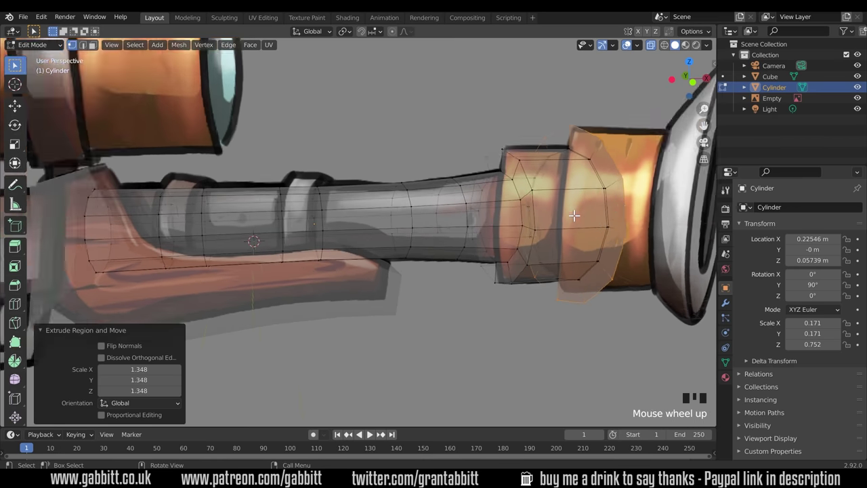
pyautogui.keyDown('shift'); pyautogui.moveTo(574, 216); pyautogui.dragTo(494, 204, button='middle'); pyautogui.keyUp('shift')
pyautogui.scroll(2, 519, 207)
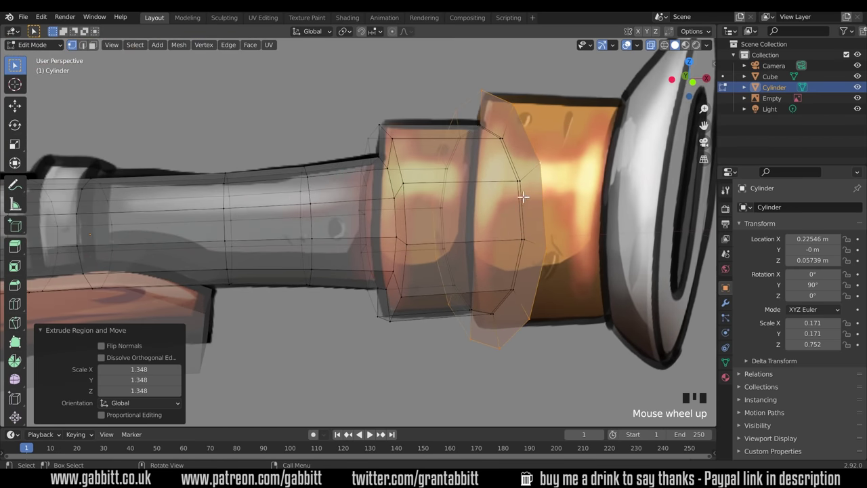
pyautogui.keyDown('alt'); pyautogui.click(523, 200); pyautogui.keyUp('alt')
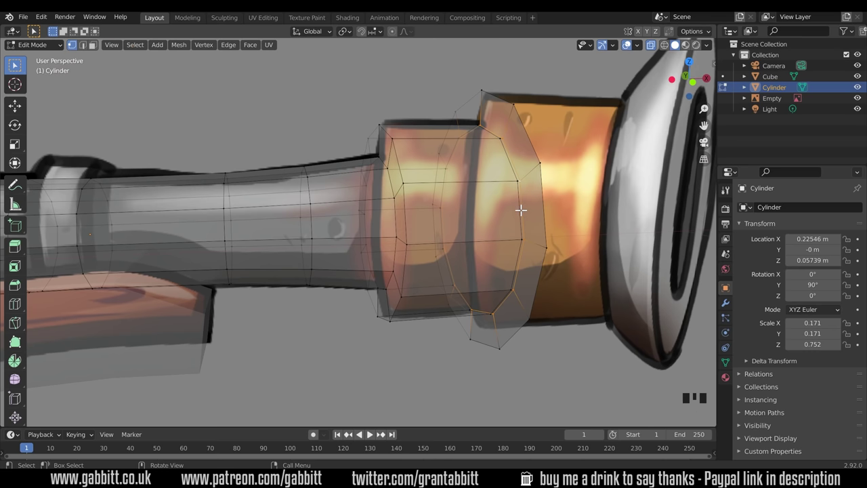
pyautogui.moveTo(519, 210)
pyautogui.mouseDown(button='middle')
pyautogui.moveTo(519, 223)
pyautogui.moveTo(507, 221)
pyautogui.mouseUp(button='middle')
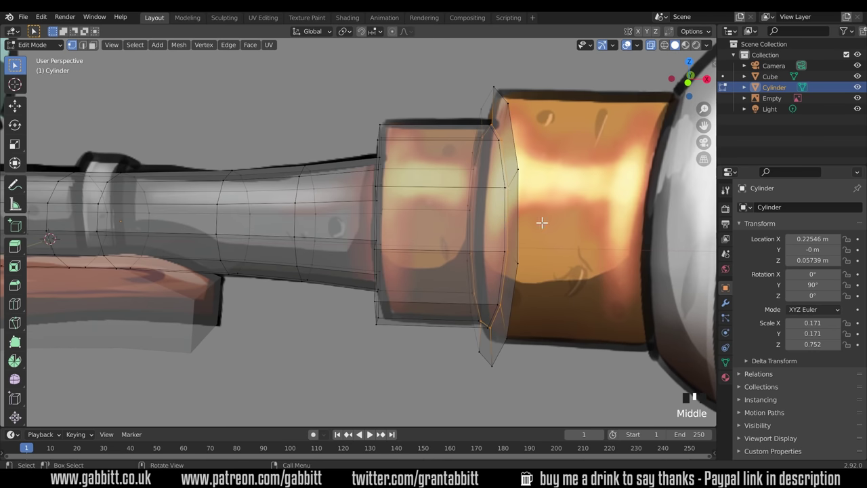
pyautogui.moveTo(606, 225); pyautogui.dragTo(557, 233, button='middle')
pyautogui.hotkey('ctrl', 'z')
pyautogui.hotkey('ctrl', 'z')
pyautogui.hotkey('ctrl', 'z')
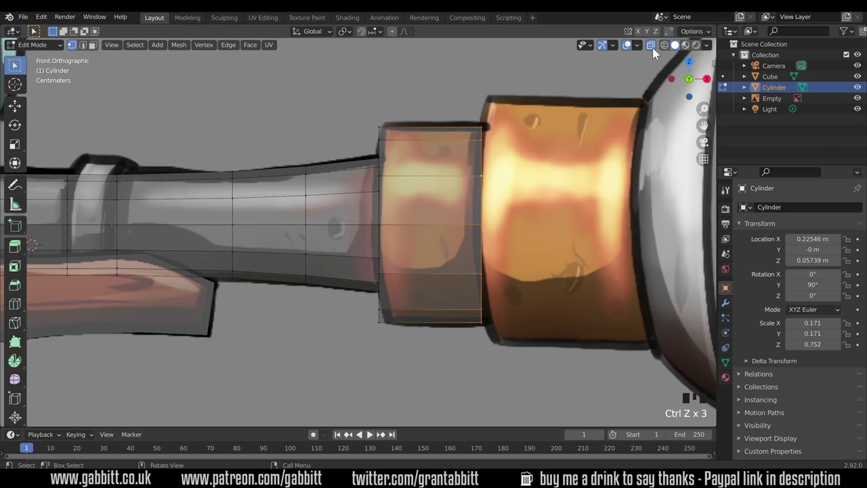
# Step: Extrude the first collar's front ring scaled by 1.271, and extrude it forward about 0.47 m to form the second brass collar
pyautogui.moveTo(597, 204)
pyautogui.mouseDown(button='middle')
pyautogui.moveTo(576, 198)
pyautogui.moveTo(593, 199)
pyautogui.mouseUp(button='middle')
pyautogui.press('KP_1')
pyautogui.press('e')
pyautogui.press('s')
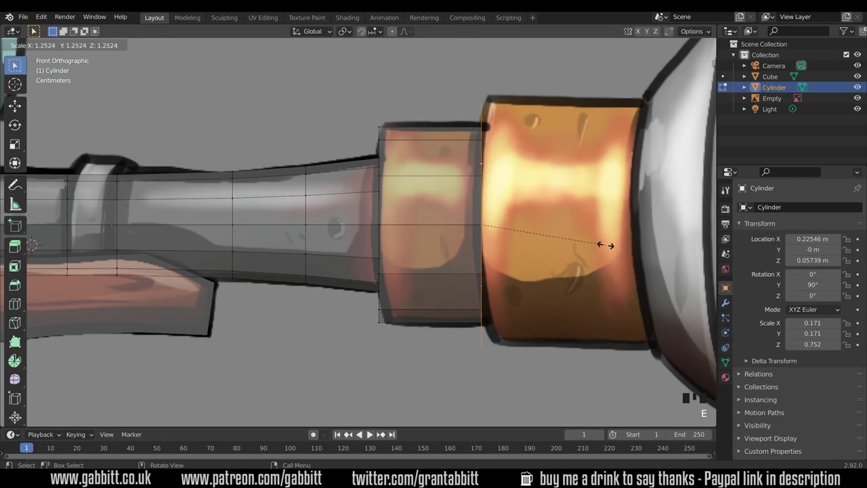
pyautogui.click(599, 245)
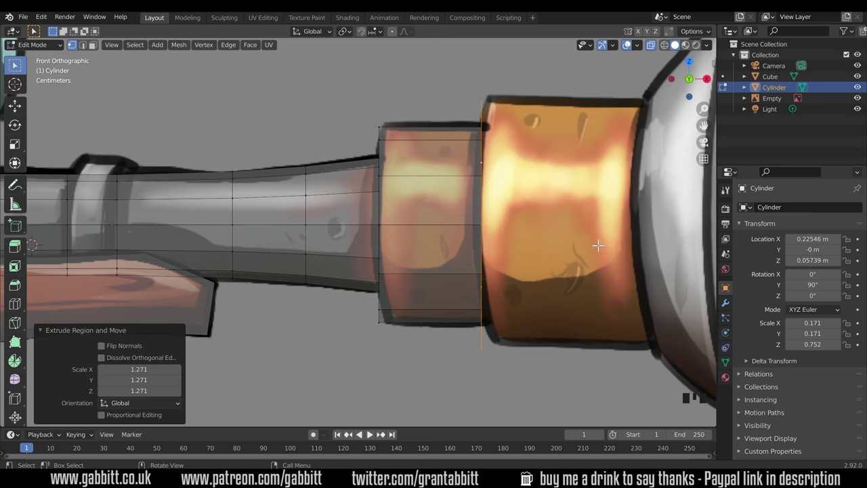
pyautogui.press('e')
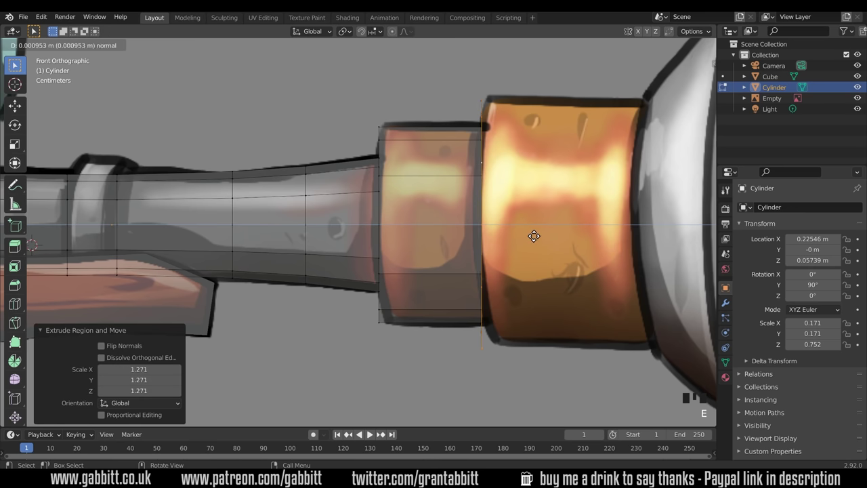
pyautogui.click(700, 236)
pyautogui.scroll(-2, 642, 236)
pyautogui.keyDown('shift'); pyautogui.moveTo(642, 237); pyautogui.dragTo(515, 219, button='middle'); pyautogui.keyUp('shift')
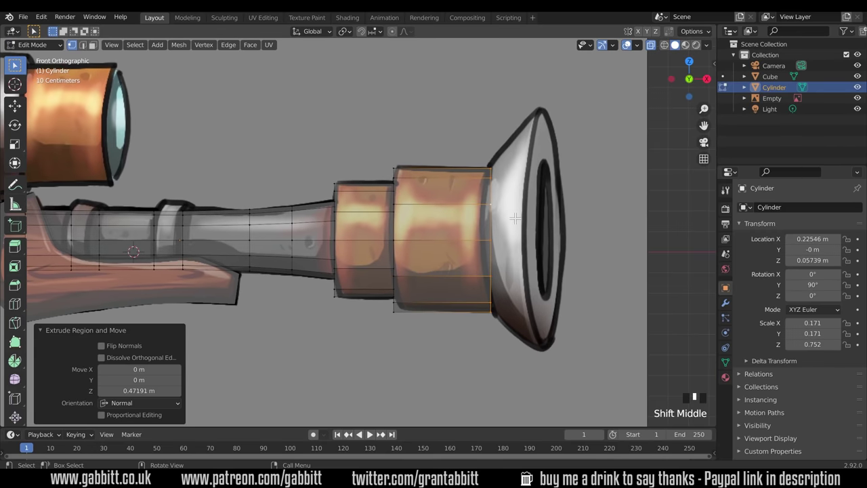
# Step: Extrude the second collar's front ring, move it forward about 0.264 m on X and scale it by 1.727 to form the flared muzzle
pyautogui.press('s')
pyautogui.click(507, 220)
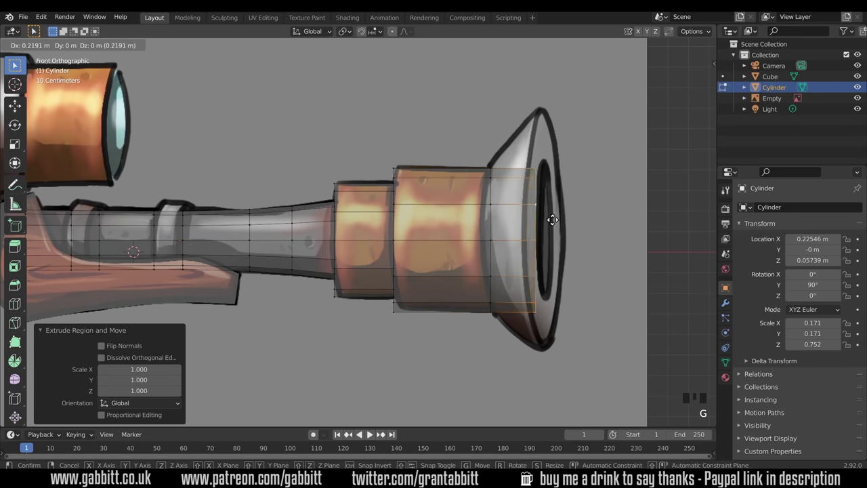
pyautogui.click(562, 219)
pyautogui.press('s')
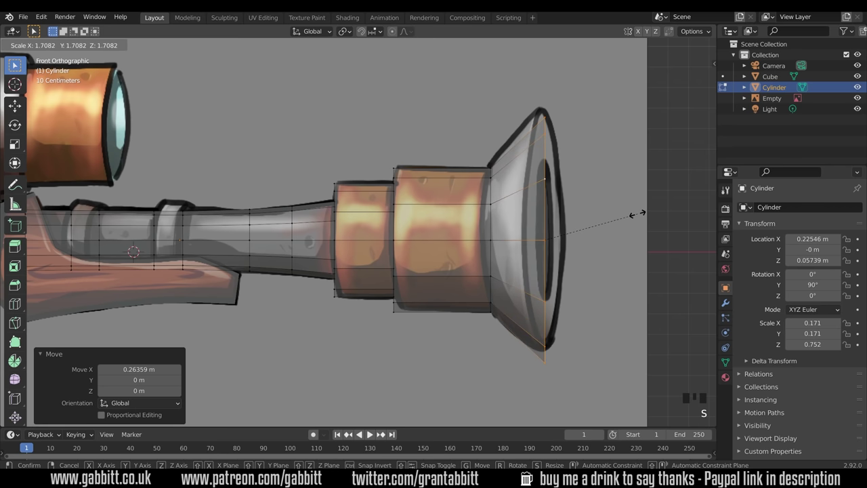
pyautogui.click(634, 214)
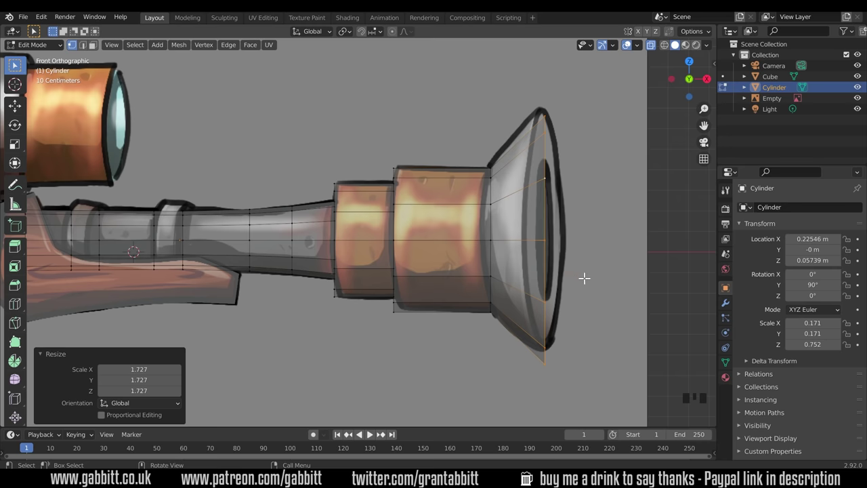
# Step: Turn off X-ray and extrude the muzzle's front ring forward about 0.105 m to form the rim
pyautogui.moveTo(583, 277); pyautogui.dragTo(678, 53, button='middle')
pyautogui.scroll(-3, 482, 285)
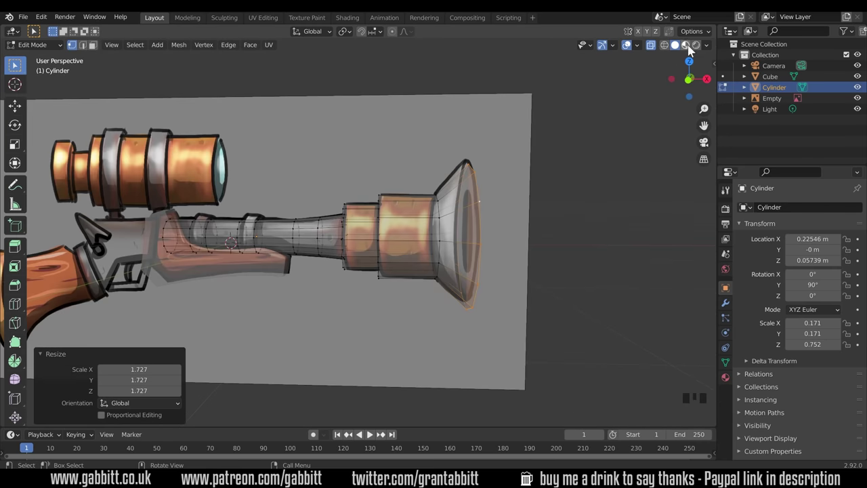
pyautogui.click(650, 45)
pyautogui.moveTo(544, 223); pyautogui.dragTo(443, 242, button='middle')
pyautogui.press('KP_1')
pyautogui.scroll(1, 474, 271)
pyautogui.press('e')
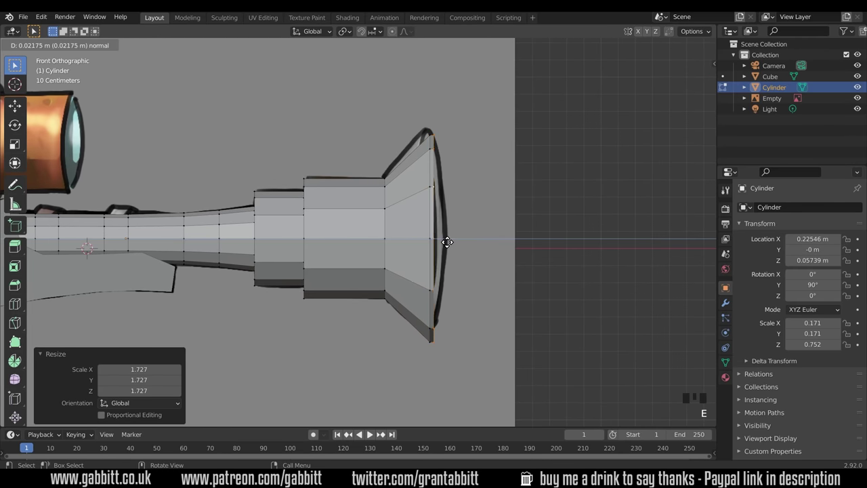
pyautogui.click(461, 242)
# Step: Check the barrel against the reference image in wireframe, leave Edit Mode and restore solid shading
pyautogui.scroll(-3, 495, 294)
pyautogui.moveTo(461, 243); pyautogui.dragTo(486, 279, button='middle')
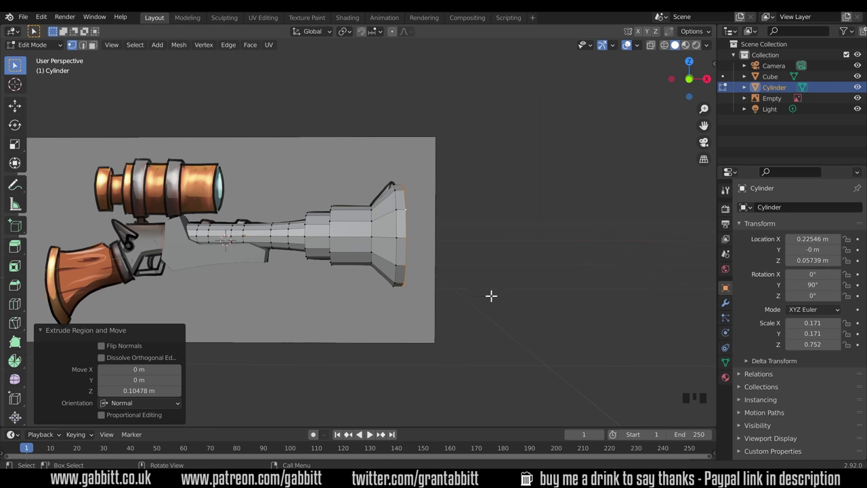
pyautogui.moveTo(491, 295); pyautogui.dragTo(584, 211, button='middle')
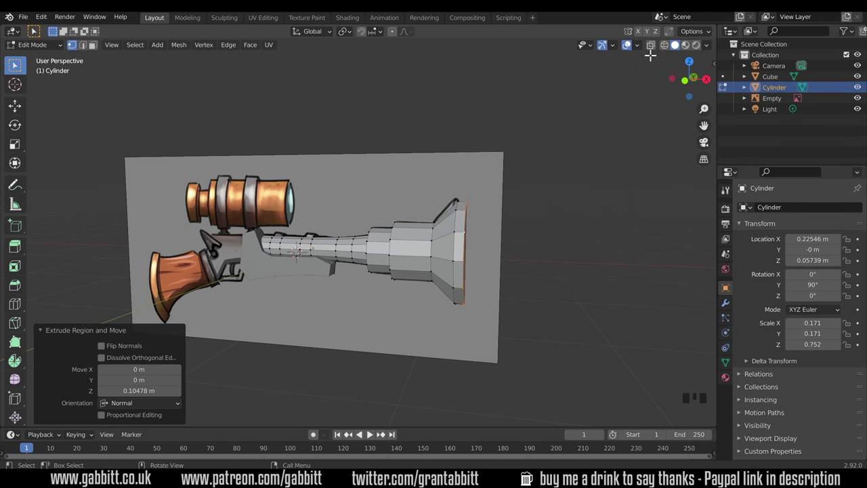
pyautogui.click(665, 45)
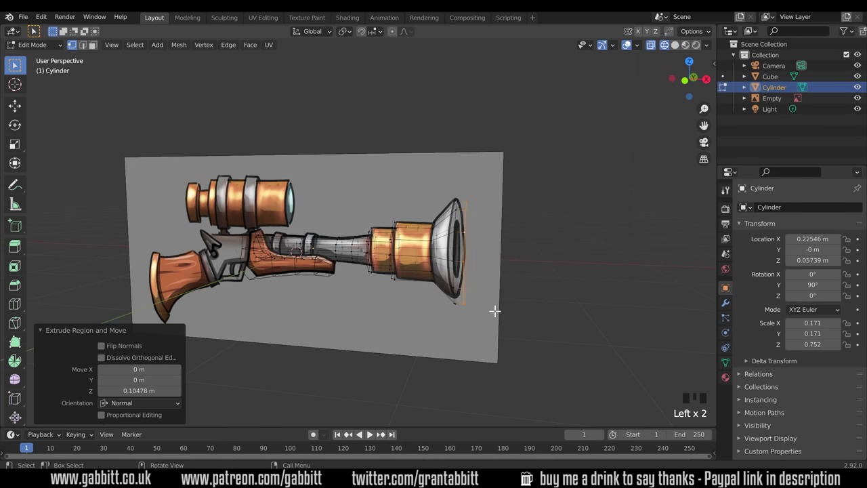
pyautogui.press('KP_1')
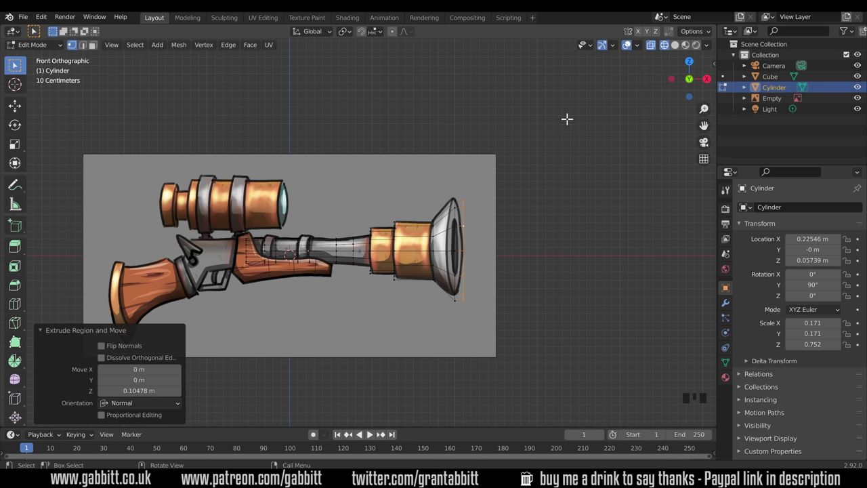
pyautogui.press('Tab')
pyautogui.click(675, 45)
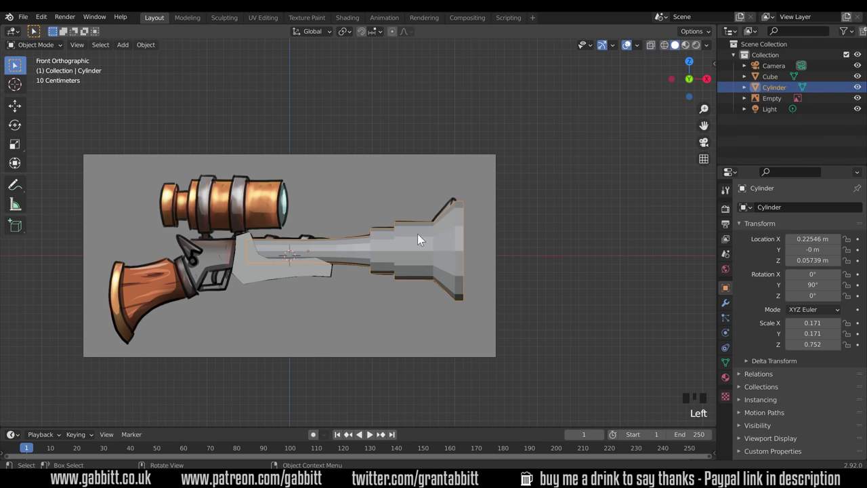
# Step: Inspect the fore-stock and barrel objects, select the barrel and show it in wireframe from the front
pyautogui.click(326, 276)
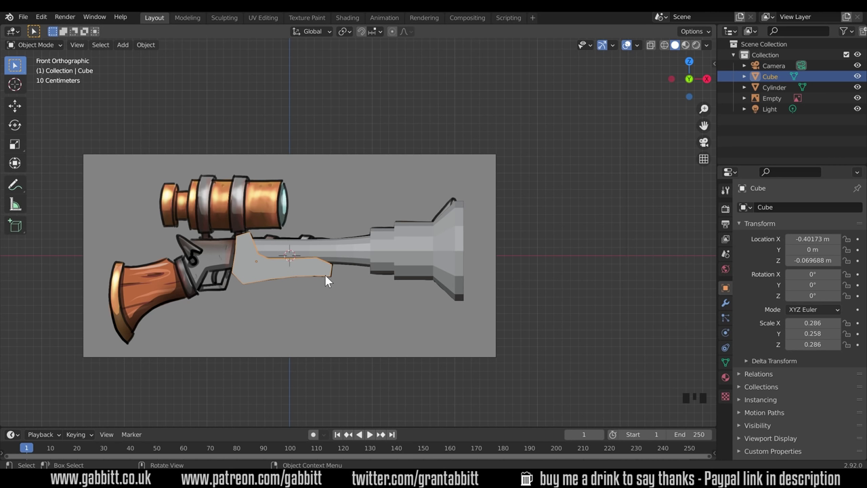
pyautogui.moveTo(356, 284); pyautogui.dragTo(308, 248, button='middle')
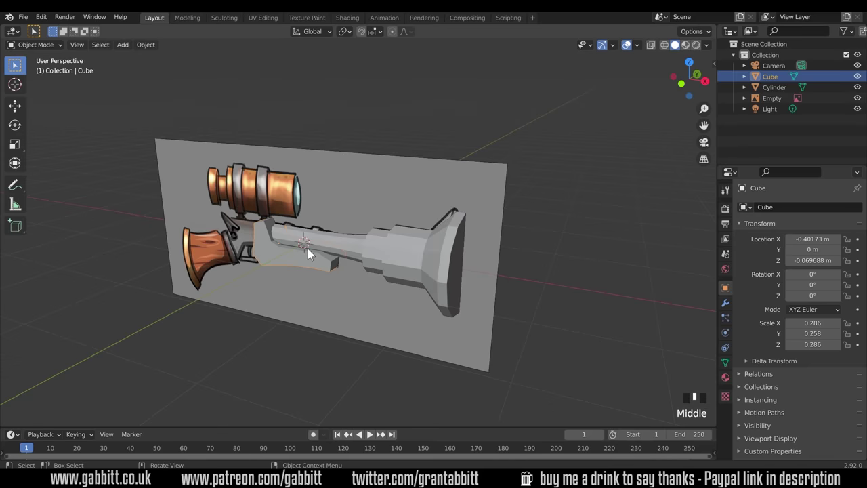
pyautogui.scroll(2, 291, 265)
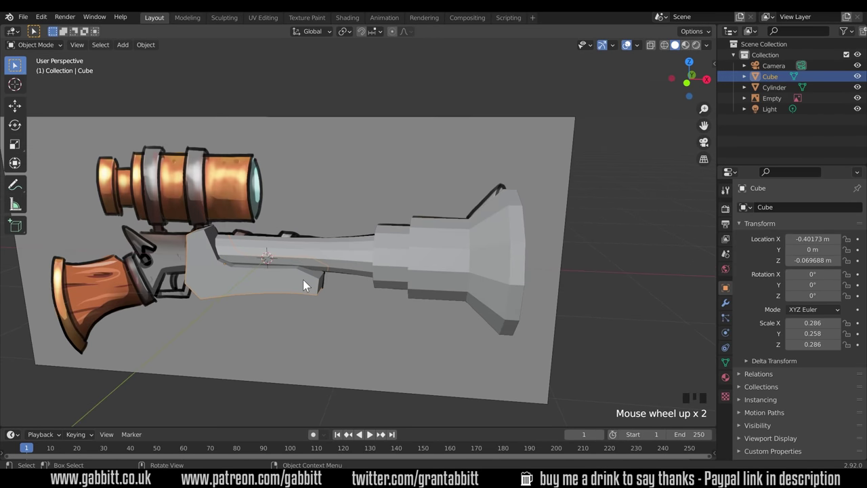
pyautogui.moveTo(266, 282); pyautogui.dragTo(239, 215, button='middle')
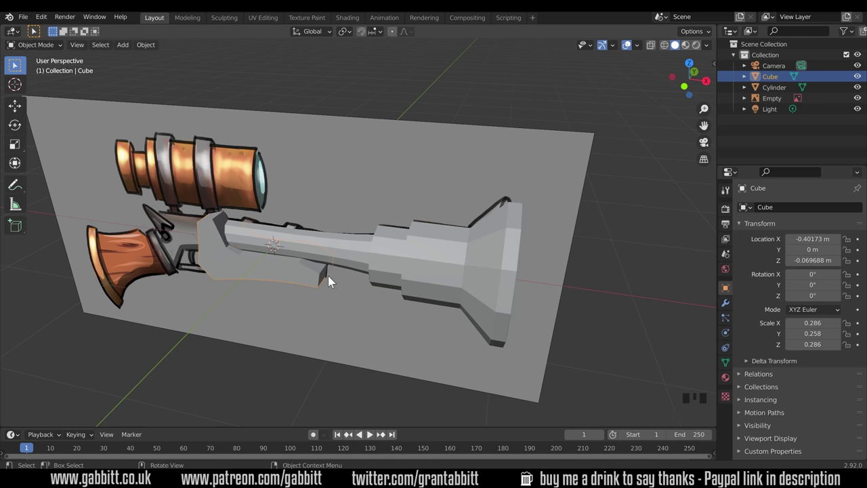
pyautogui.click(387, 266)
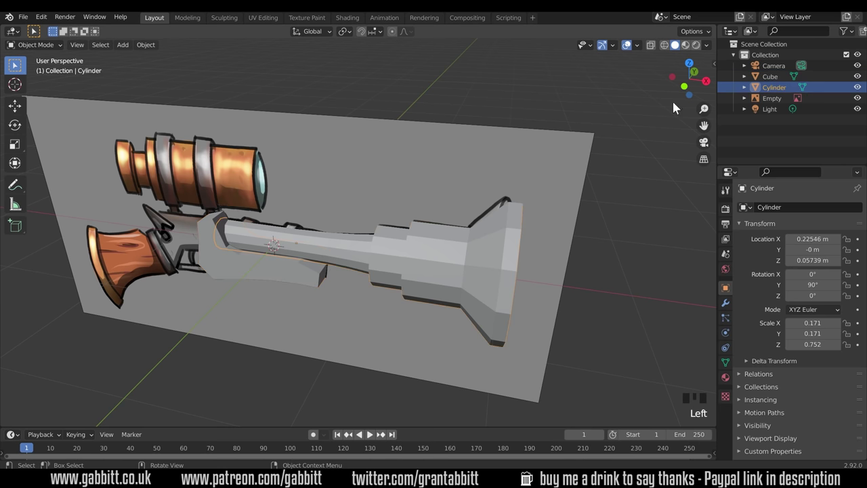
pyautogui.press('KP_1')
pyautogui.click(665, 45)
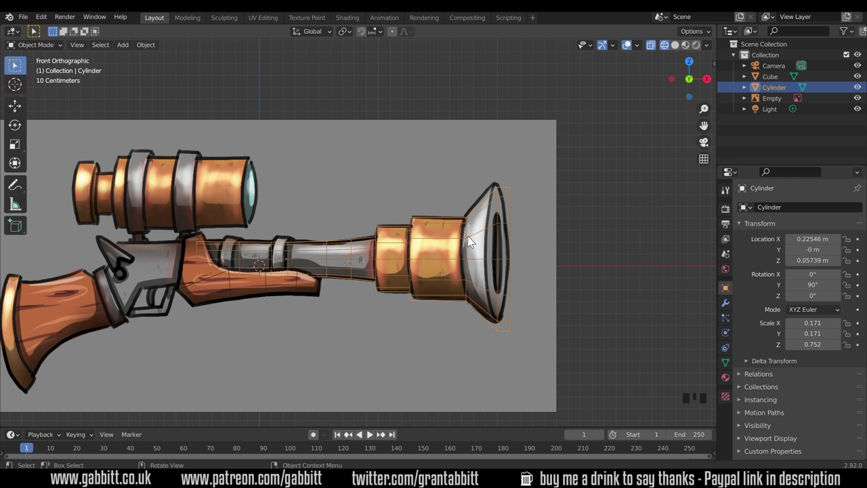
# Step: Select the barrel object, enter Edit Mode and add a 12-vertex cylinder to its mesh for the scope
pyautogui.click(204, 256)
pyautogui.click(205, 255)
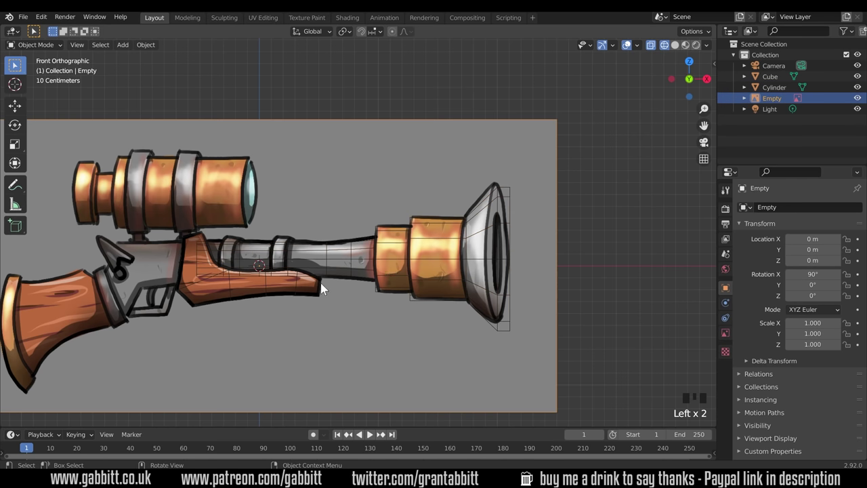
pyautogui.keyDown('shift'); pyautogui.click(291, 293); pyautogui.keyUp('shift')
pyautogui.click(352, 262)
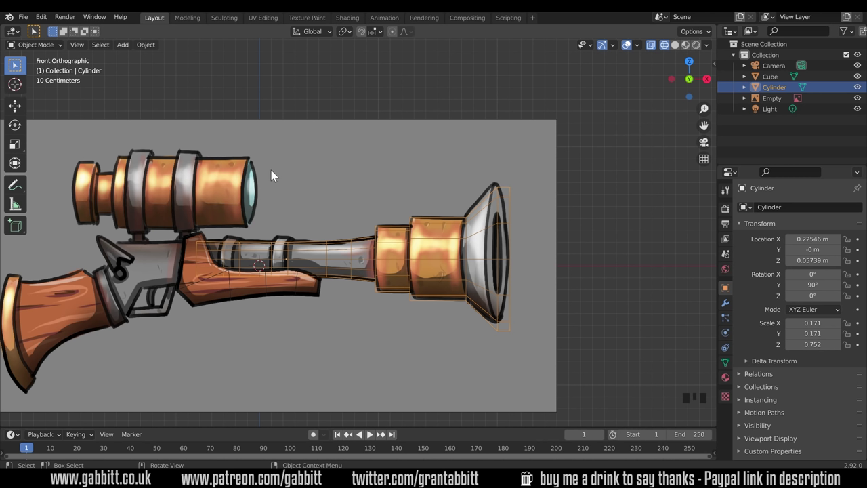
pyautogui.scroll(2, 441, 270)
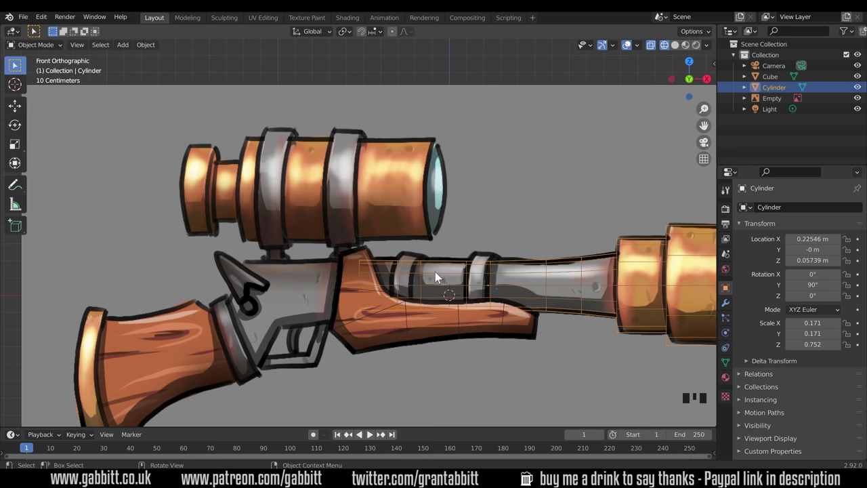
pyautogui.keyDown('shift'); pyautogui.moveTo(435, 272); pyautogui.dragTo(454, 265, button='middle'); pyautogui.keyUp('shift')
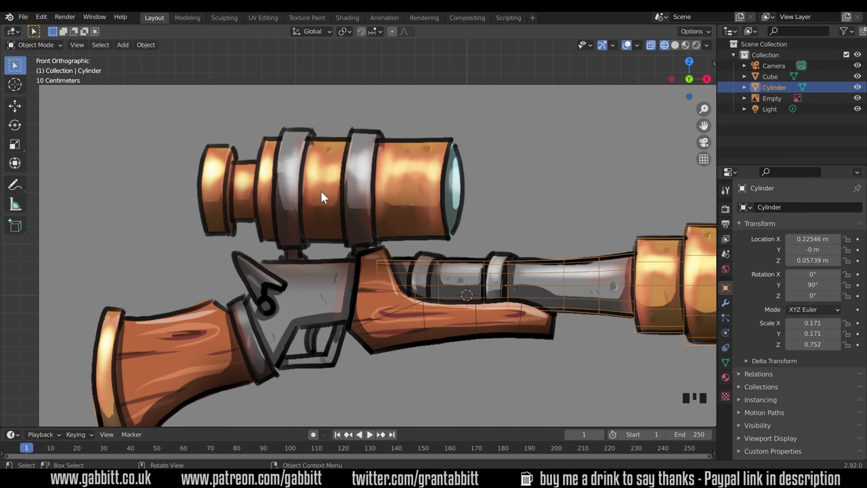
pyautogui.press('Tab')
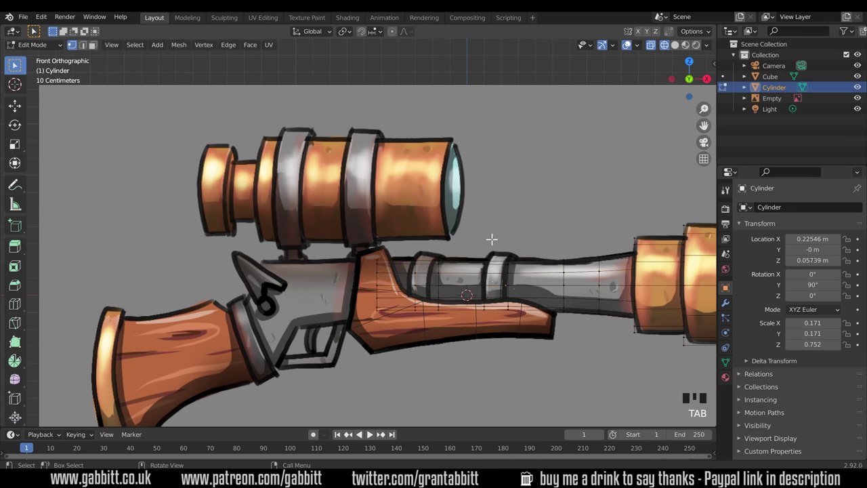
pyautogui.hotkey('shift', 'a')
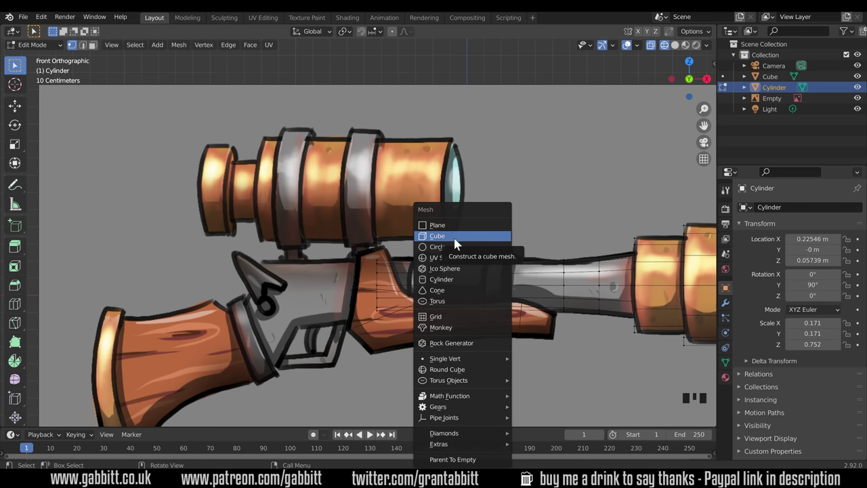
pyautogui.click(441, 279)
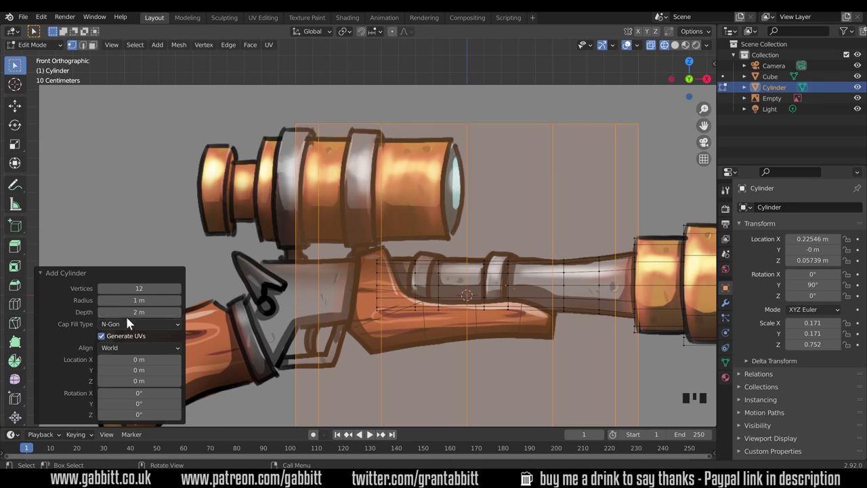
# Step: Place the new cylinder over the reference scope, scaled to about 0.347 and rotated 90° about Y
pyautogui.press('g')
pyautogui.click(440, 212)
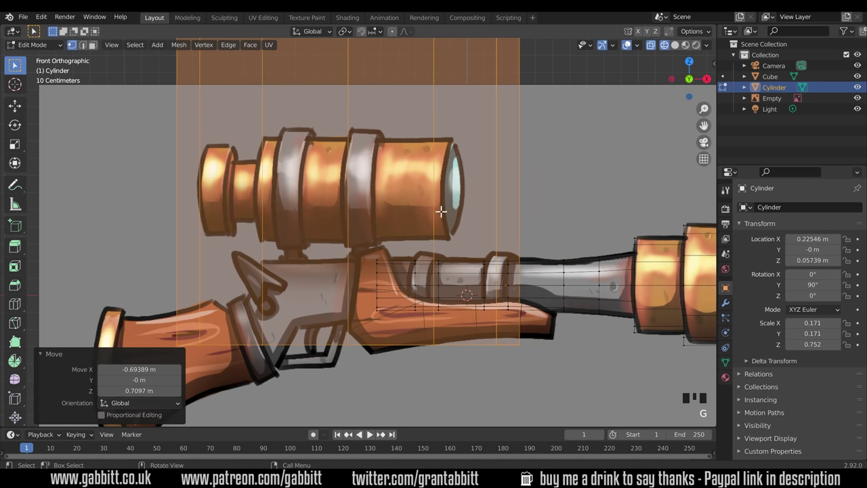
pyautogui.press('s')
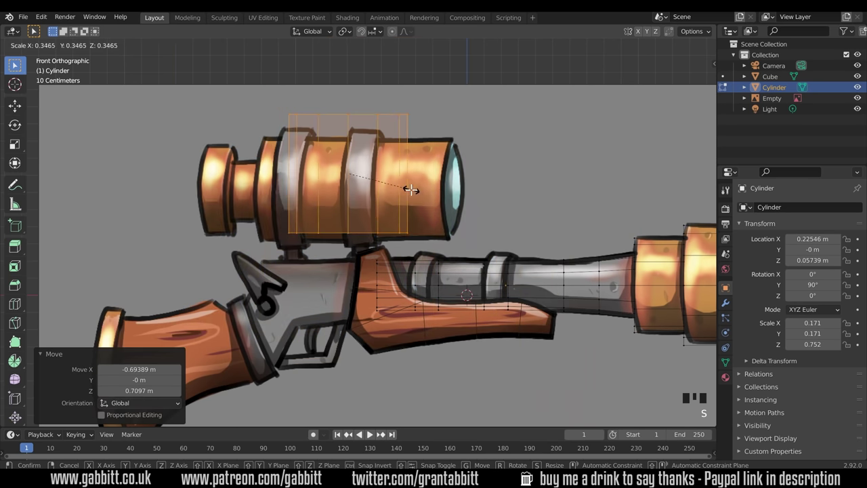
pyautogui.click(425, 190)
pyautogui.write('ry')
pyautogui.write('90')
pyautogui.press('Return')
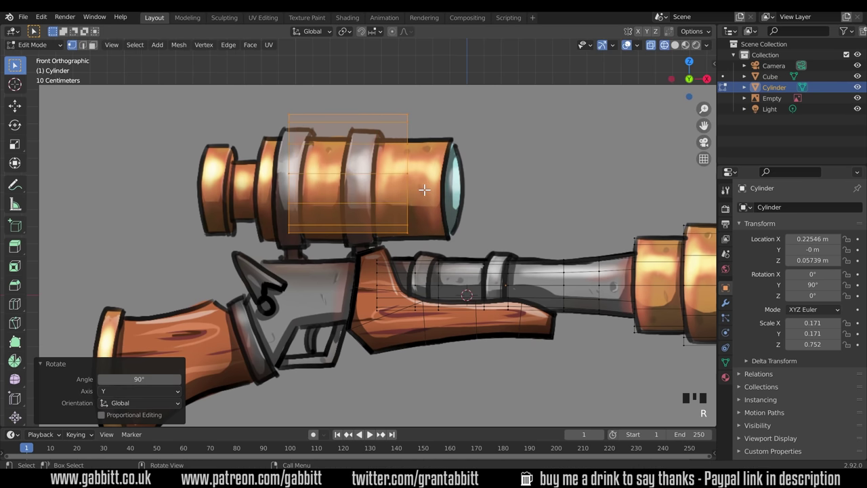
# Step: Scale the scope cylinder by 0.830 and lower it about 0.101 m to match the scope body's height
pyautogui.press('s')
pyautogui.click(418, 162)
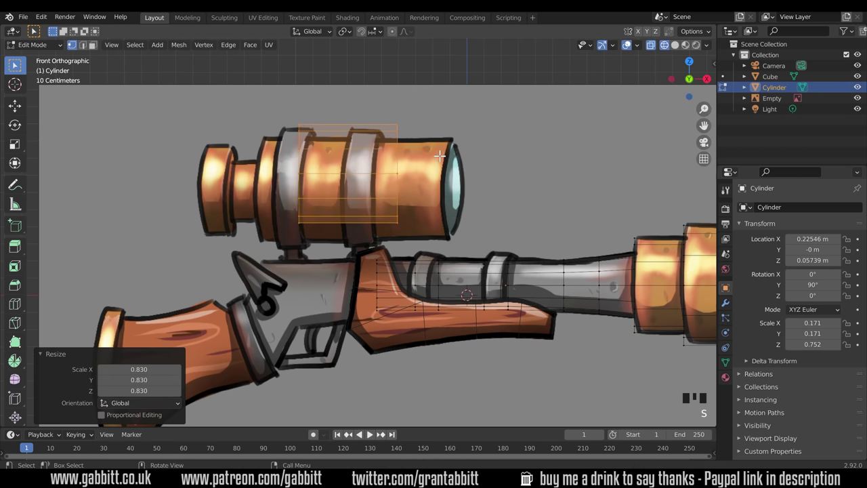
pyautogui.press('g')
pyautogui.click(424, 183)
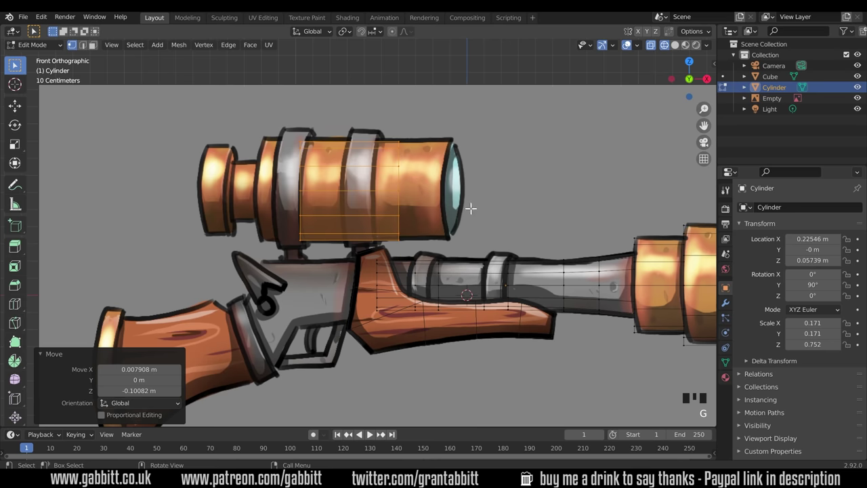
# Step: Leave Edit Mode, switch to solid shading and try moving the barrel object together with the scope cylinder
pyautogui.moveTo(502, 255); pyautogui.dragTo(457, 267, button='middle')
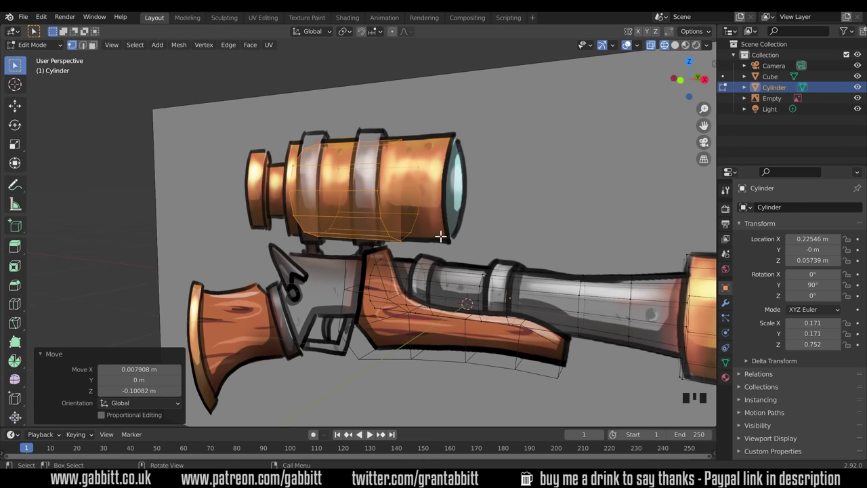
pyautogui.press('Tab')
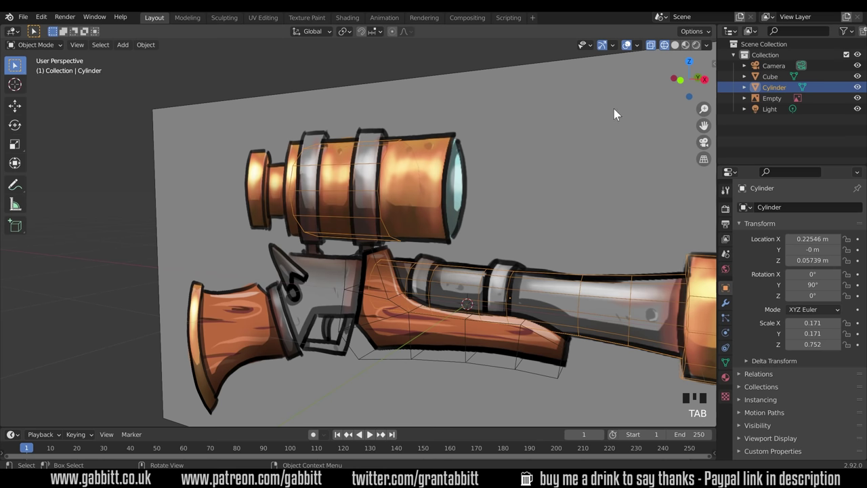
pyautogui.click(675, 45)
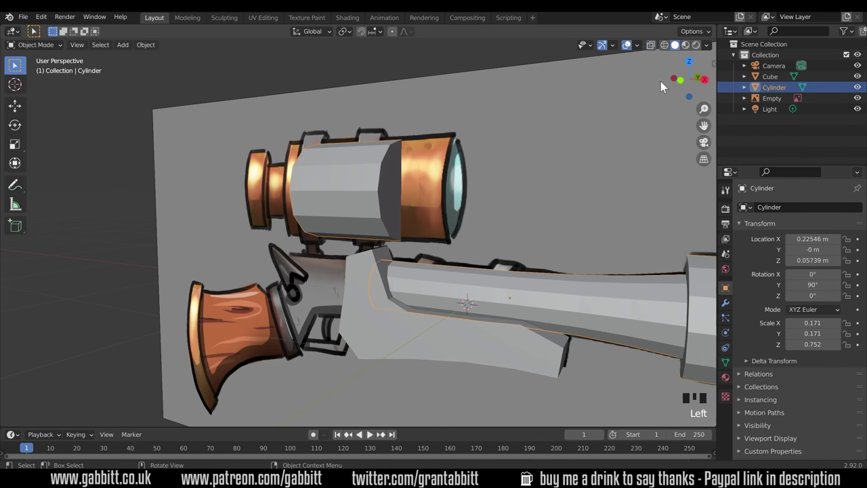
pyautogui.scroll(-2, 545, 228)
pyautogui.moveTo(524, 271); pyautogui.dragTo(539, 266, button='middle')
pyautogui.press('g')
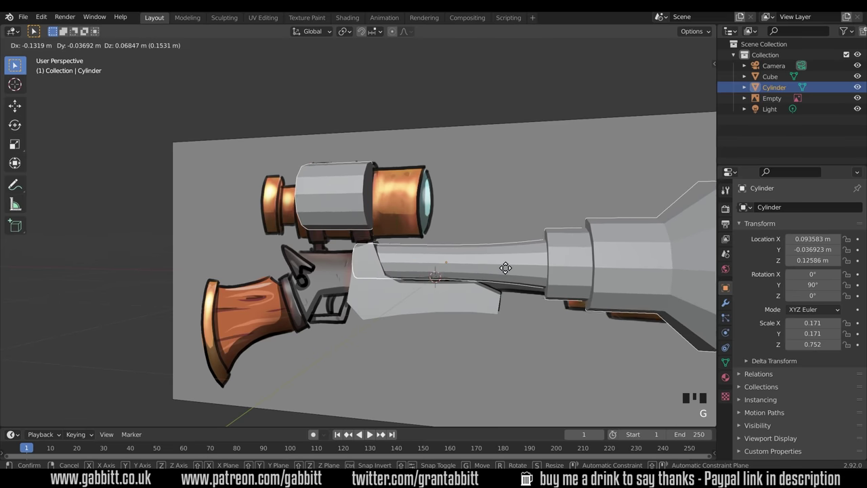
pyautogui.rightClick(506, 268)
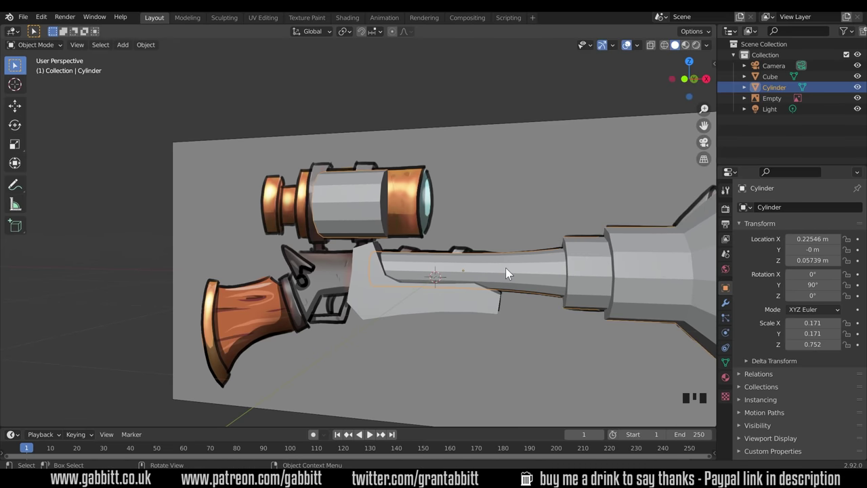
# Step: Separate the barrel mesh by loose parts and select the scope cylinder as its own object
pyautogui.press('Tab')
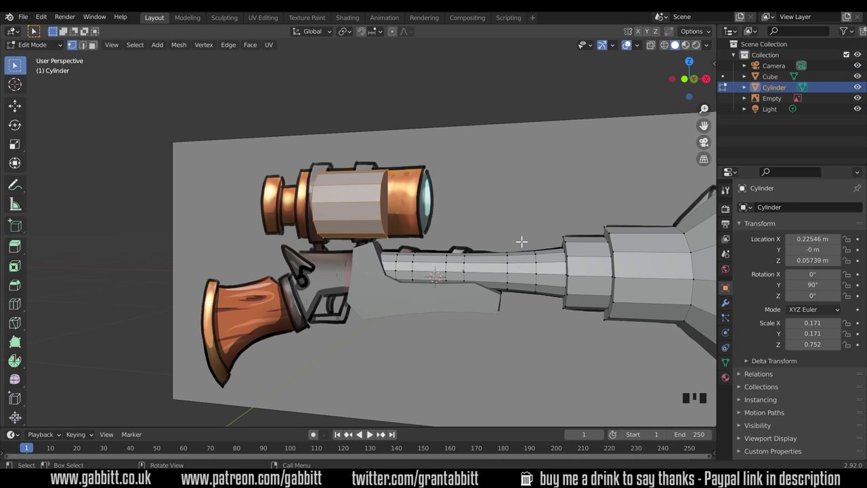
pyautogui.press('p')
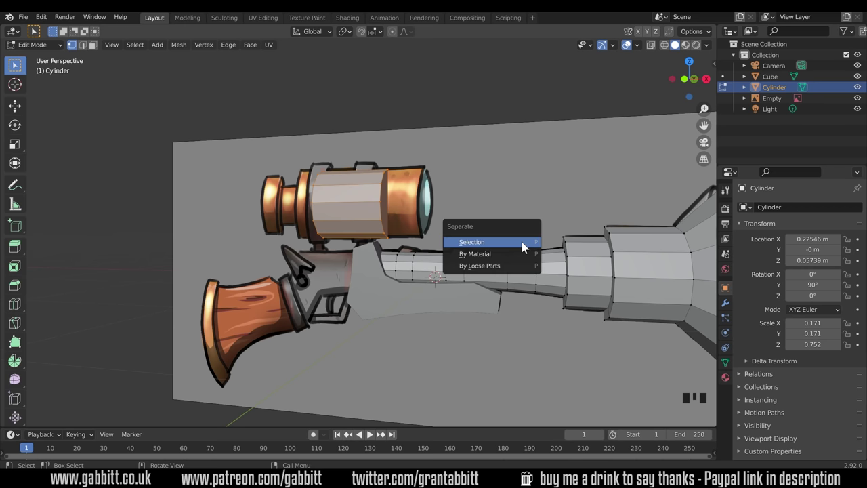
pyautogui.click(495, 266)
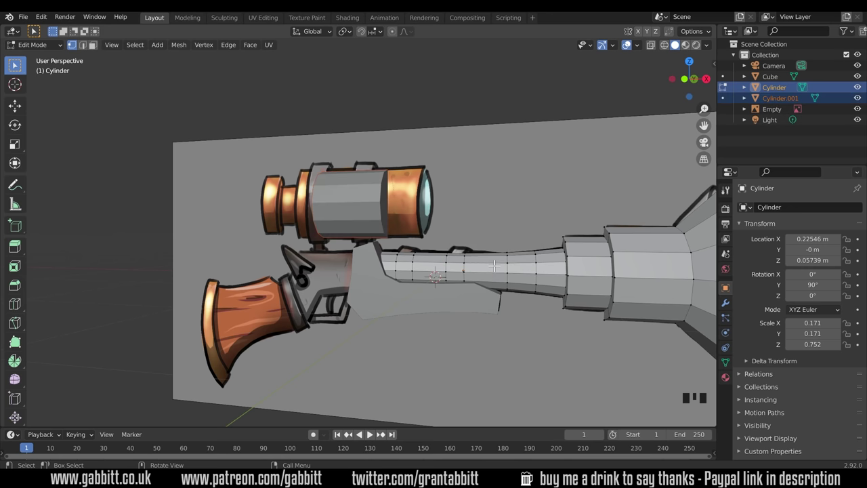
pyautogui.press('Tab')
pyautogui.click(396, 248)
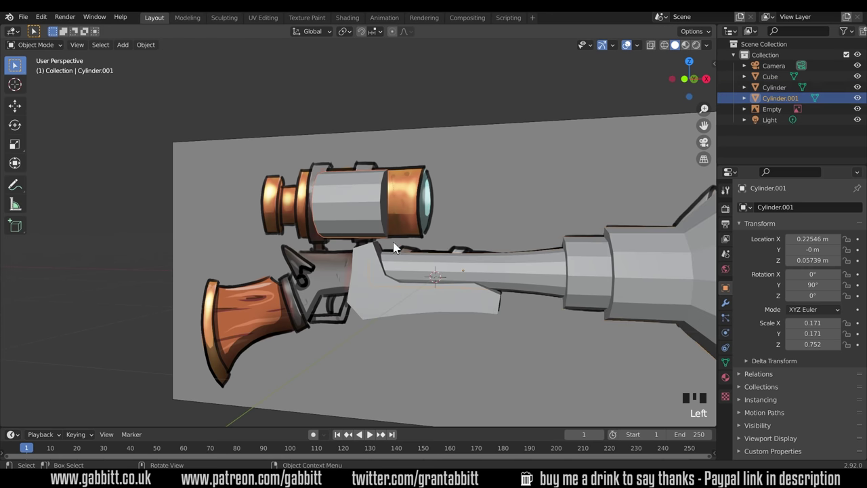
pyautogui.click(410, 261)
pyautogui.click(375, 229)
# Step: Edit the scope in X-ray front view and move its front ring about 0.300 m on X to the lens edge
pyautogui.press('Tab')
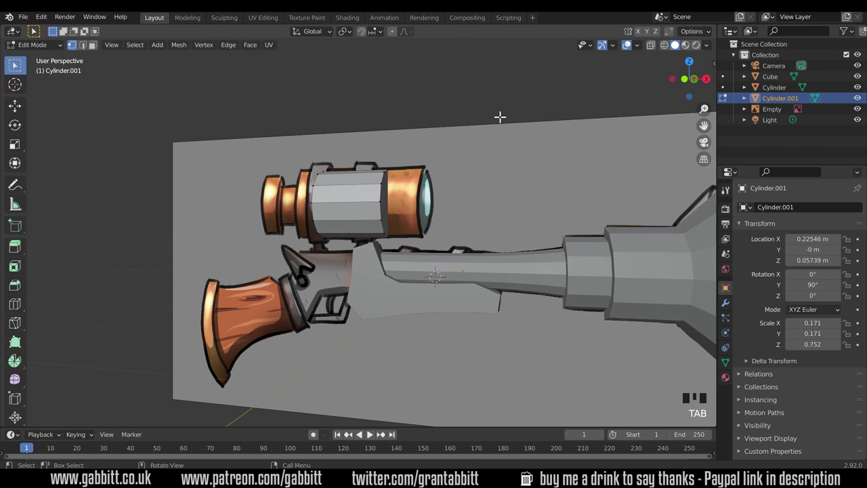
pyautogui.click(653, 46)
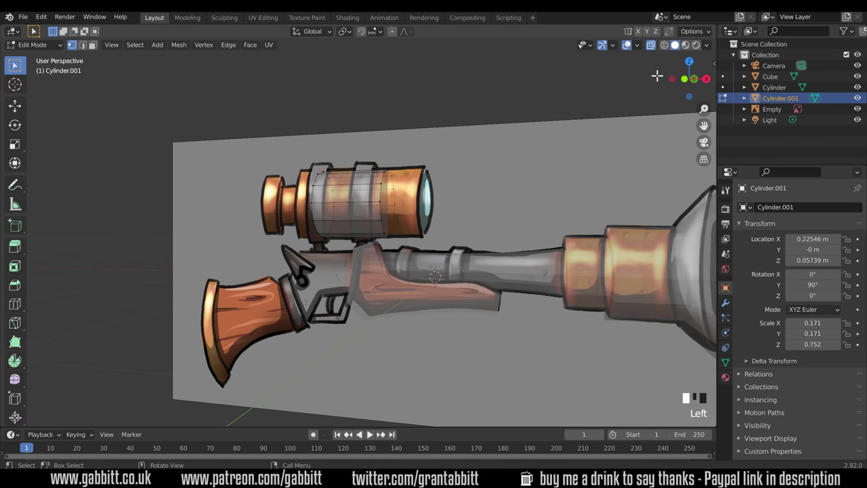
pyautogui.press('KP_1')
pyautogui.scroll(3, 423, 137)
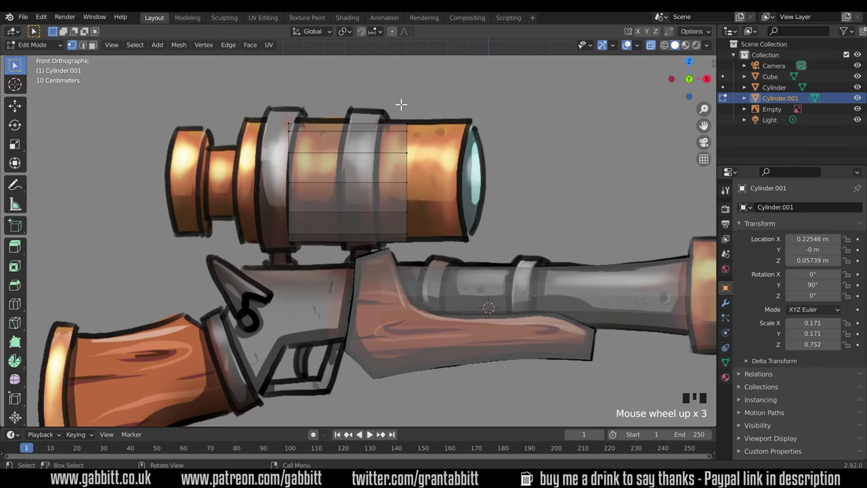
pyautogui.moveTo(393, 107); pyautogui.dragTo(443, 249)
pyautogui.press('g')
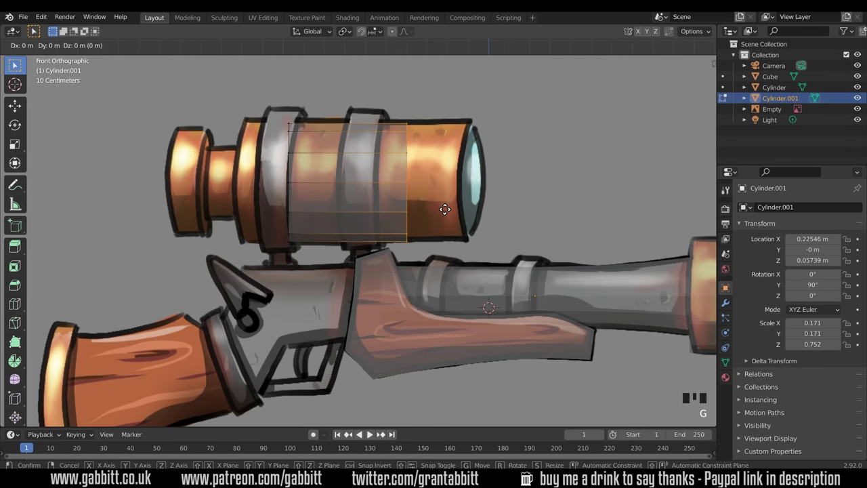
pyautogui.press('x')
pyautogui.click(507, 209)
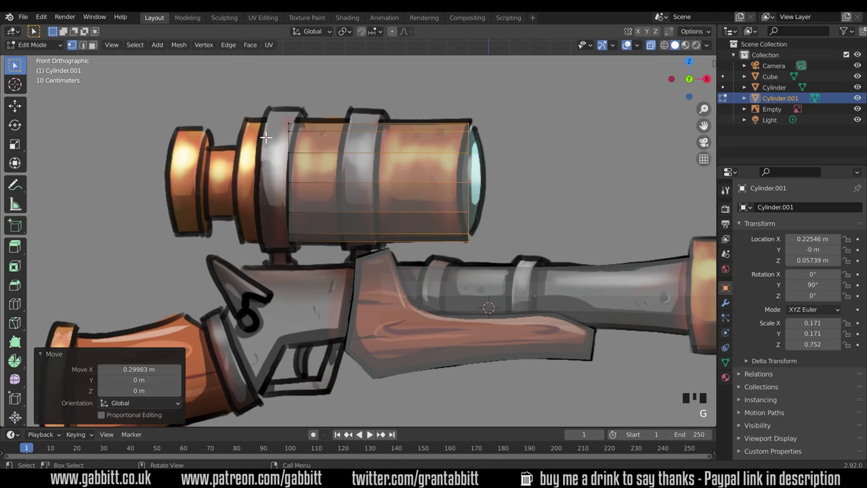
# Step: Move the scope's rear ring about -0.204 m on X to the back edge of the scope body
pyautogui.click(326, 227)
pyautogui.press('g')
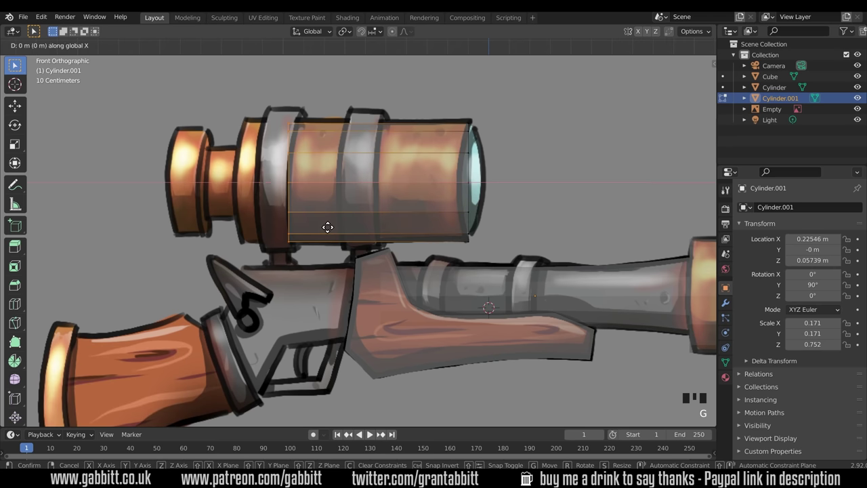
pyautogui.press('x')
pyautogui.click(286, 227)
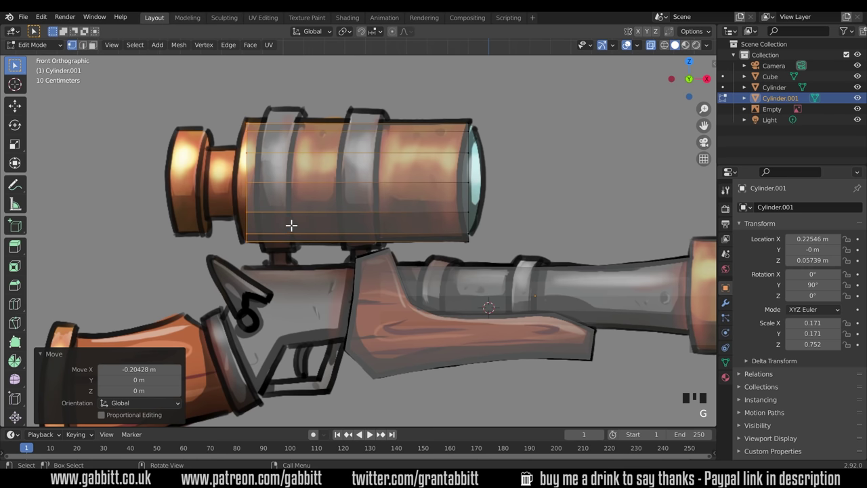
# Step: Add two loop cuts at the edges of the scope's rear strap, with slide factors of about 0.511 and 0.325
pyautogui.hotkey('ctrl', 'r')
pyautogui.click(300, 126)
pyautogui.click(248, 126)
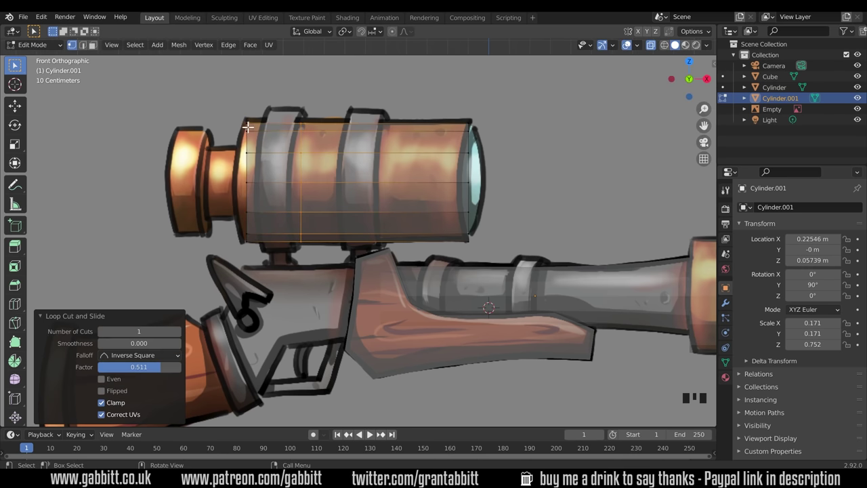
pyautogui.hotkey('ctrl', 'r')
pyautogui.click(263, 129)
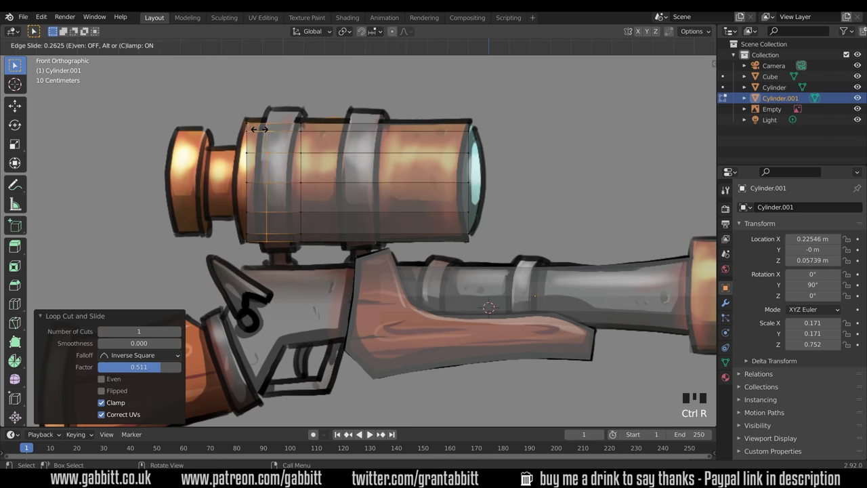
pyautogui.click(256, 129)
# Step: Add two loop cuts at the edges of the scope's front strap, with slide factors of about 0.449 and 0.413
pyautogui.hotkey('ctrl', 'r')
pyautogui.click(353, 132)
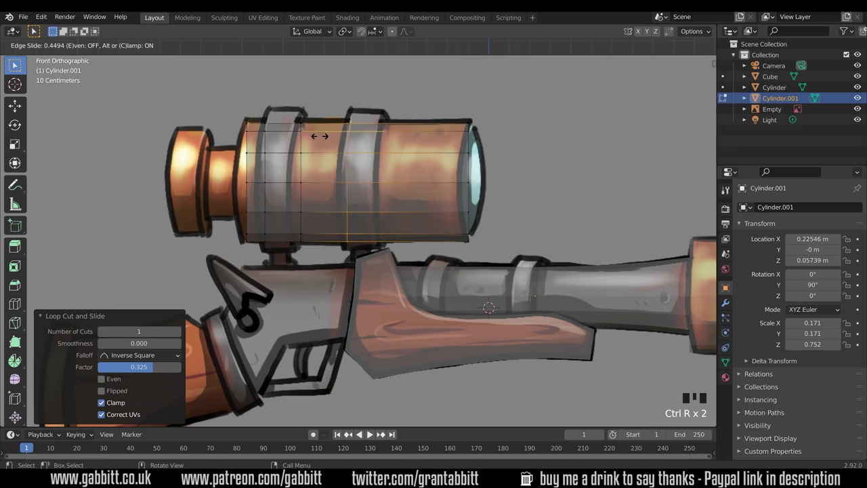
pyautogui.click(347, 133)
pyautogui.hotkey('ctrl', 'r')
pyautogui.click(380, 136)
pyautogui.click(371, 136)
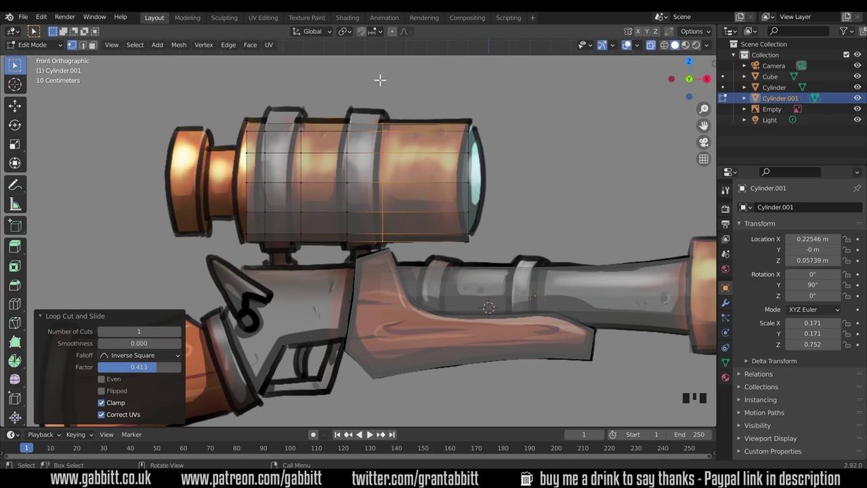
# Step: Extrude the scope's rear ring inward at scale 0.617 and extrude it back about 0.171 m to form the neck
pyautogui.keyDown('alt'); pyautogui.click(246, 141); pyautogui.keyUp('alt')
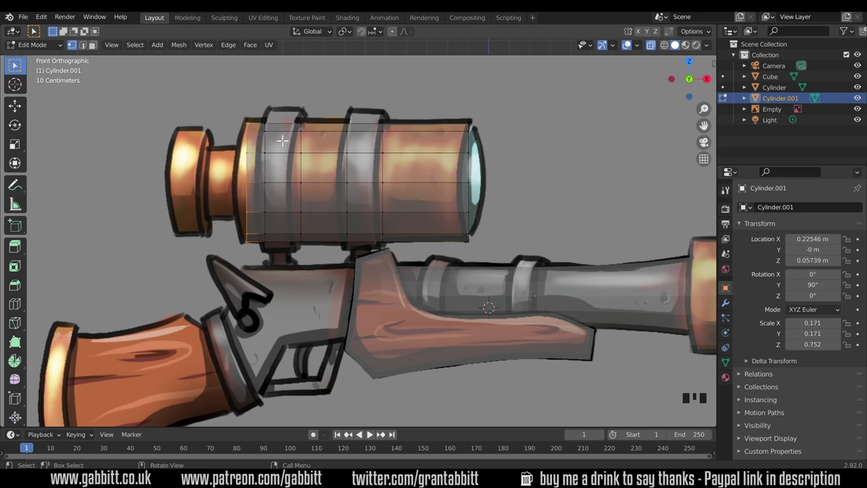
pyautogui.press('e')
pyautogui.press('s')
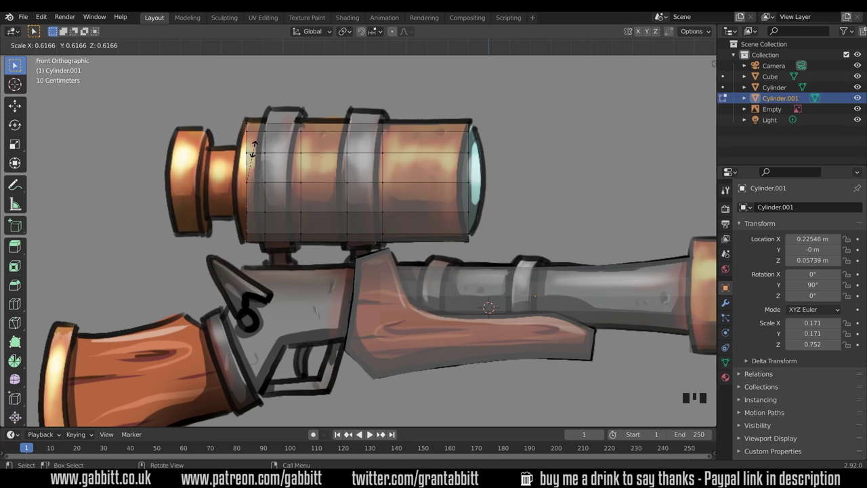
pyautogui.click(252, 151)
pyautogui.press('e')
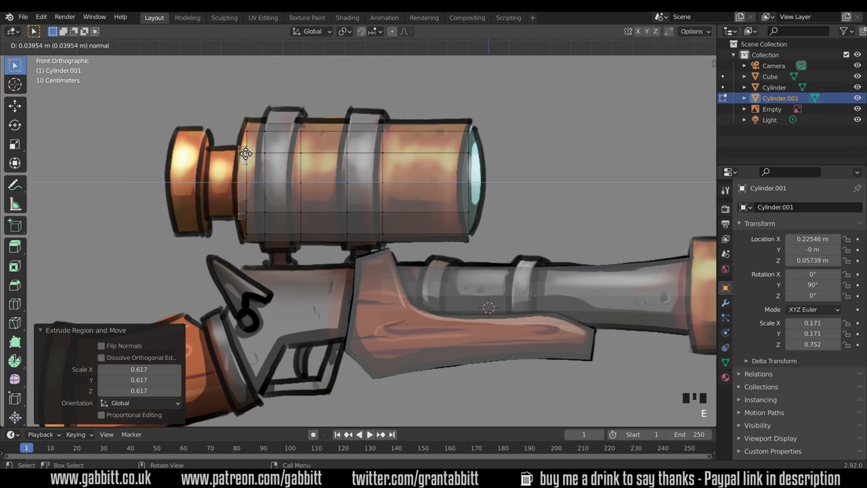
pyautogui.click(220, 156)
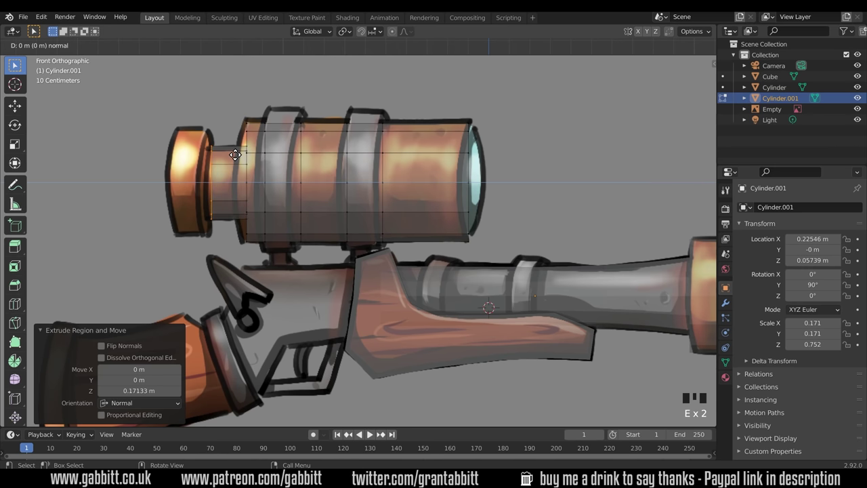
# Step: Extrude the neck's end ring outward at scale 1.440 and extrude it back about 0.160 m to form the eyepiece
pyautogui.press('s')
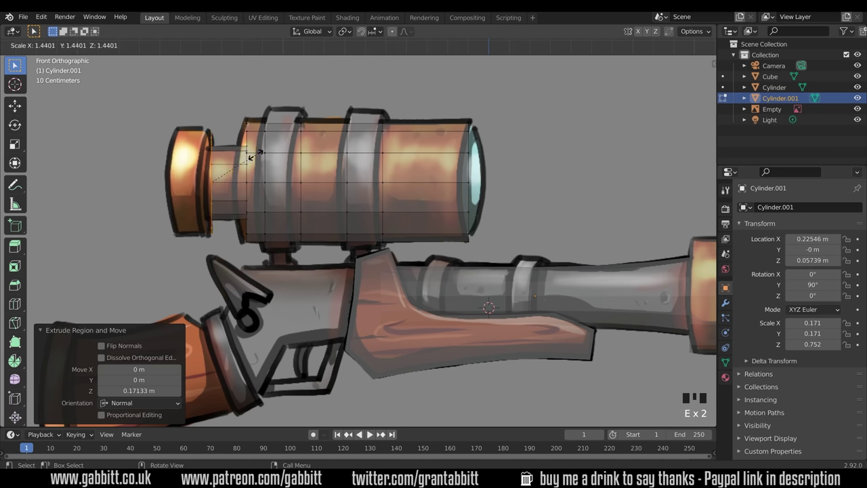
pyautogui.click(248, 153)
pyautogui.press('e')
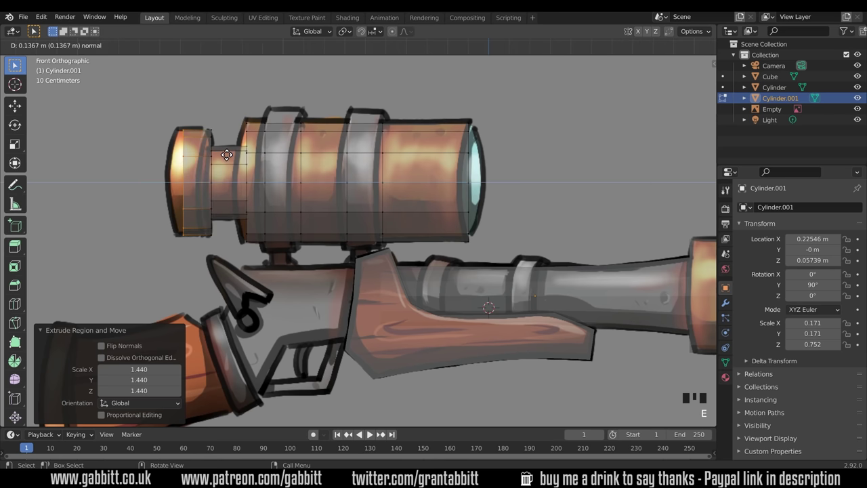
pyautogui.click(224, 154)
# Step: Turn off X-ray and check the scope and the whole gun from an angled view
pyautogui.moveTo(523, 177); pyautogui.dragTo(542, 128, button='middle')
pyautogui.click(652, 45)
pyautogui.moveTo(556, 204); pyautogui.dragTo(372, 248, button='middle')
pyautogui.scroll(-3, 527, 223)
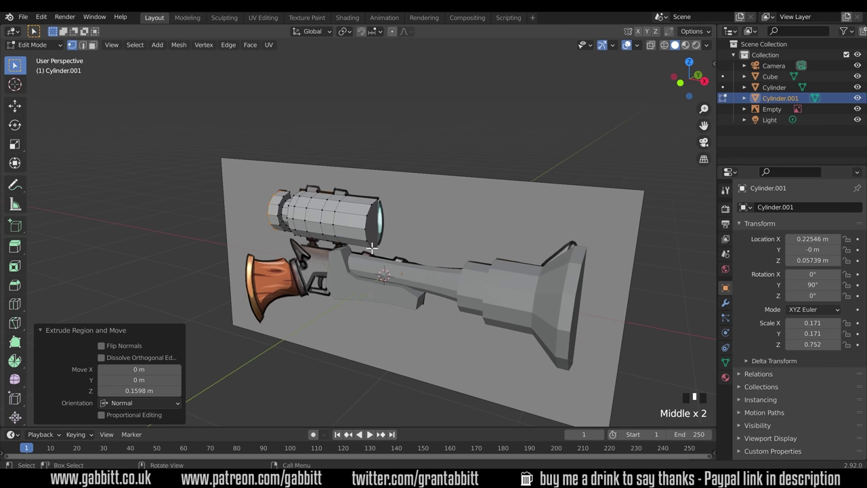